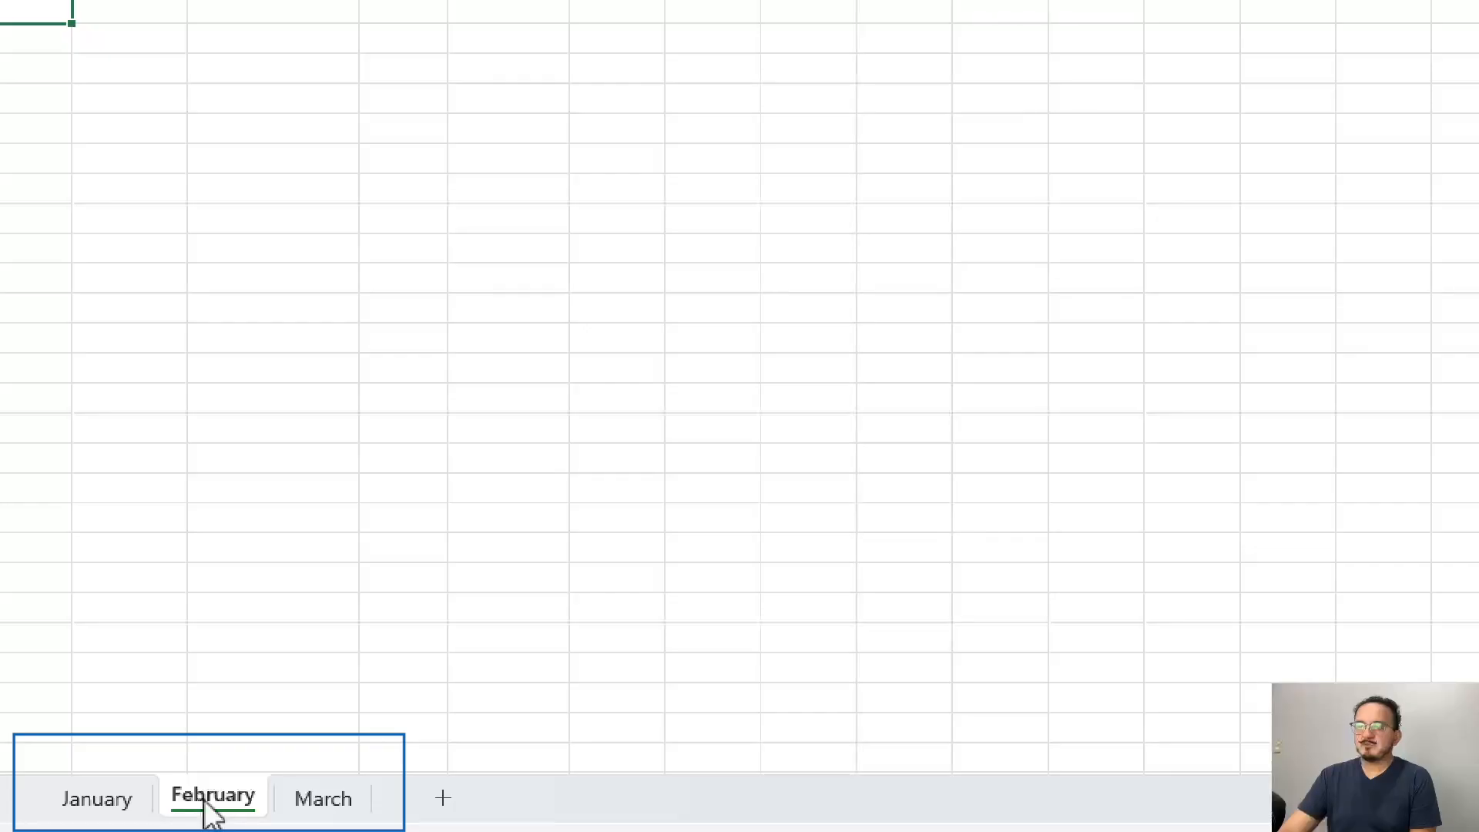
Step: Compare the column header rows on the March, February and January sheets
click(322, 799)
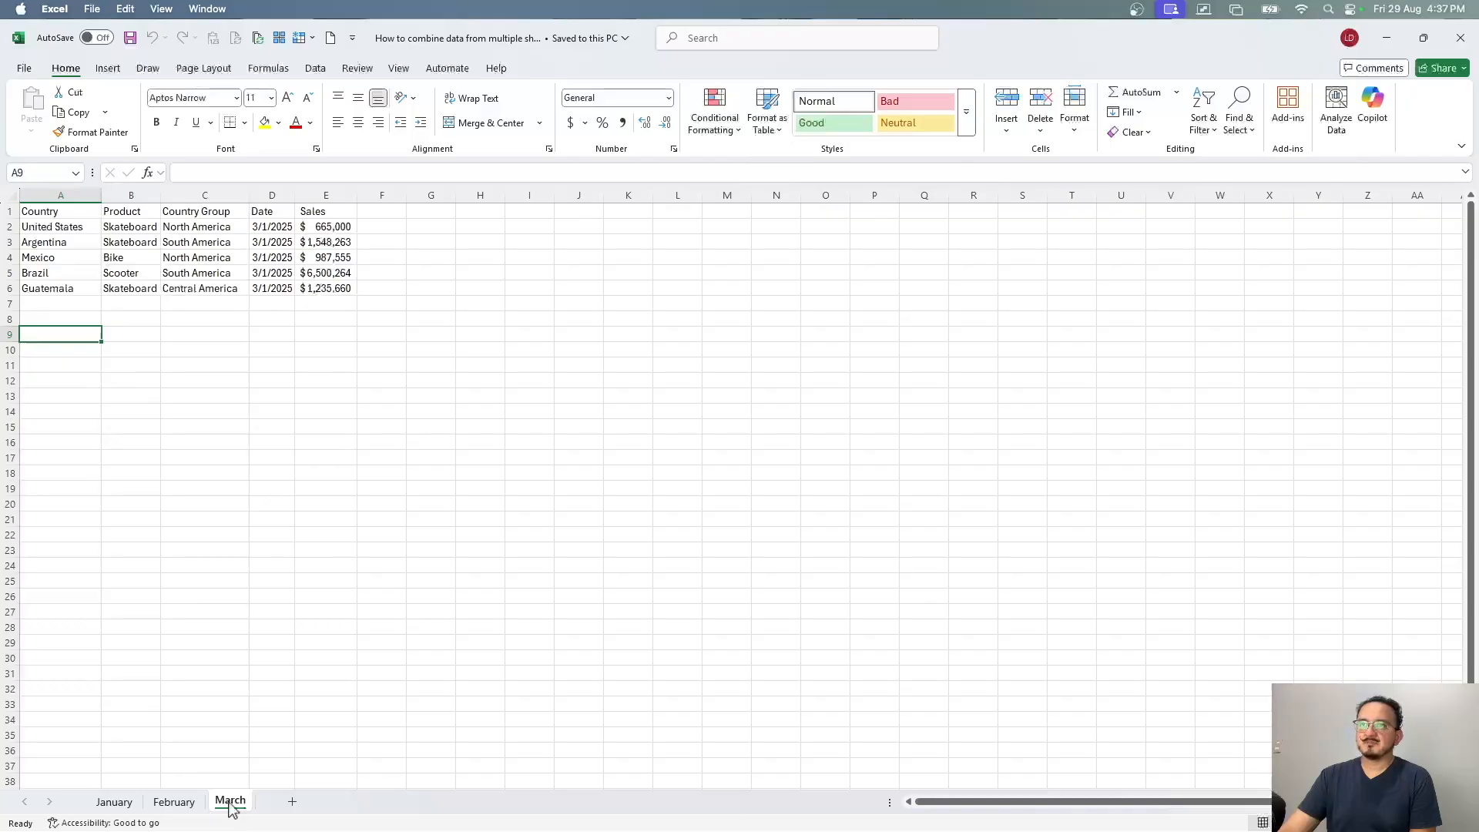
click(88, 213)
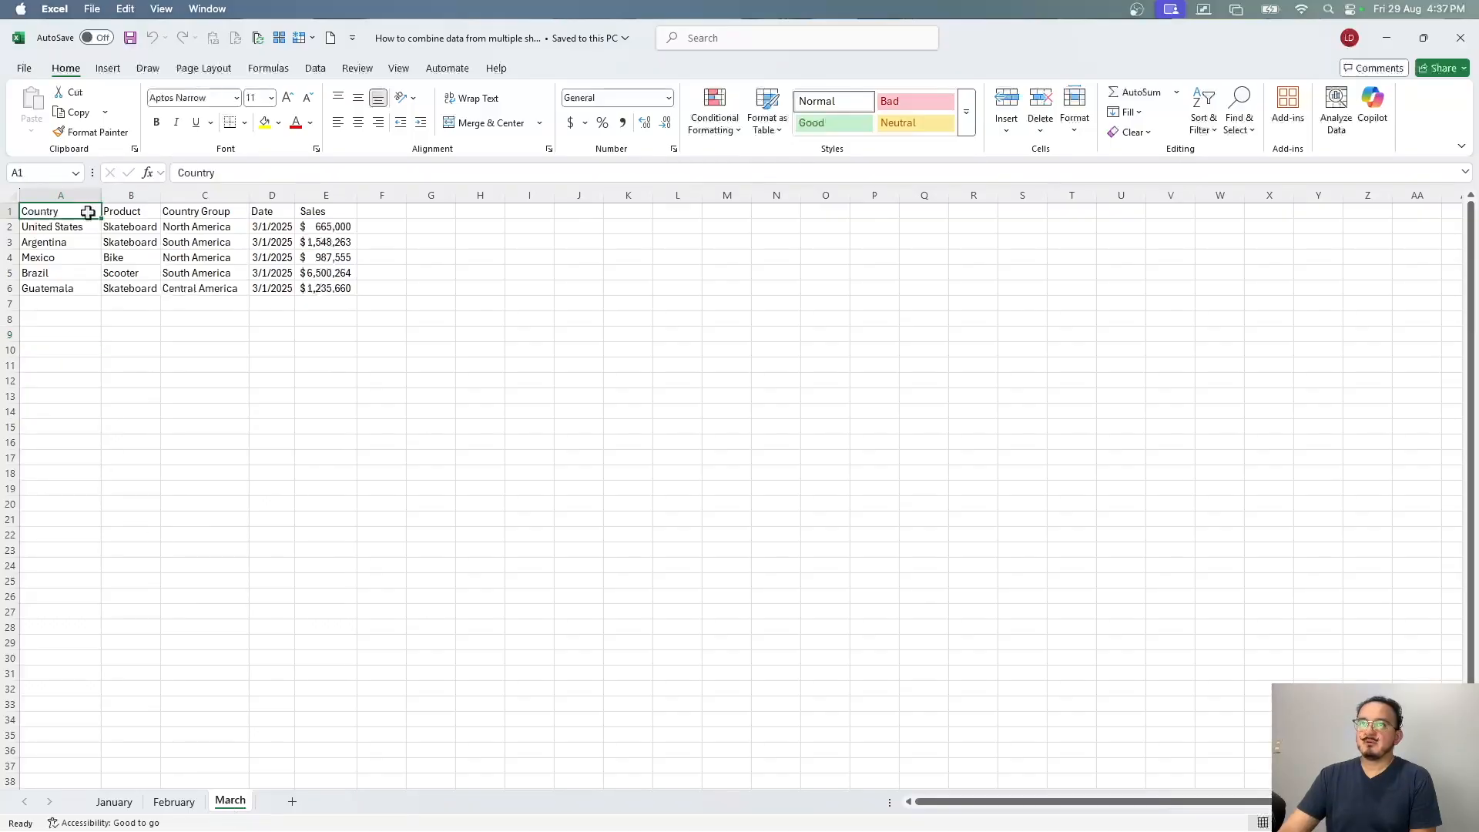
click(149, 212)
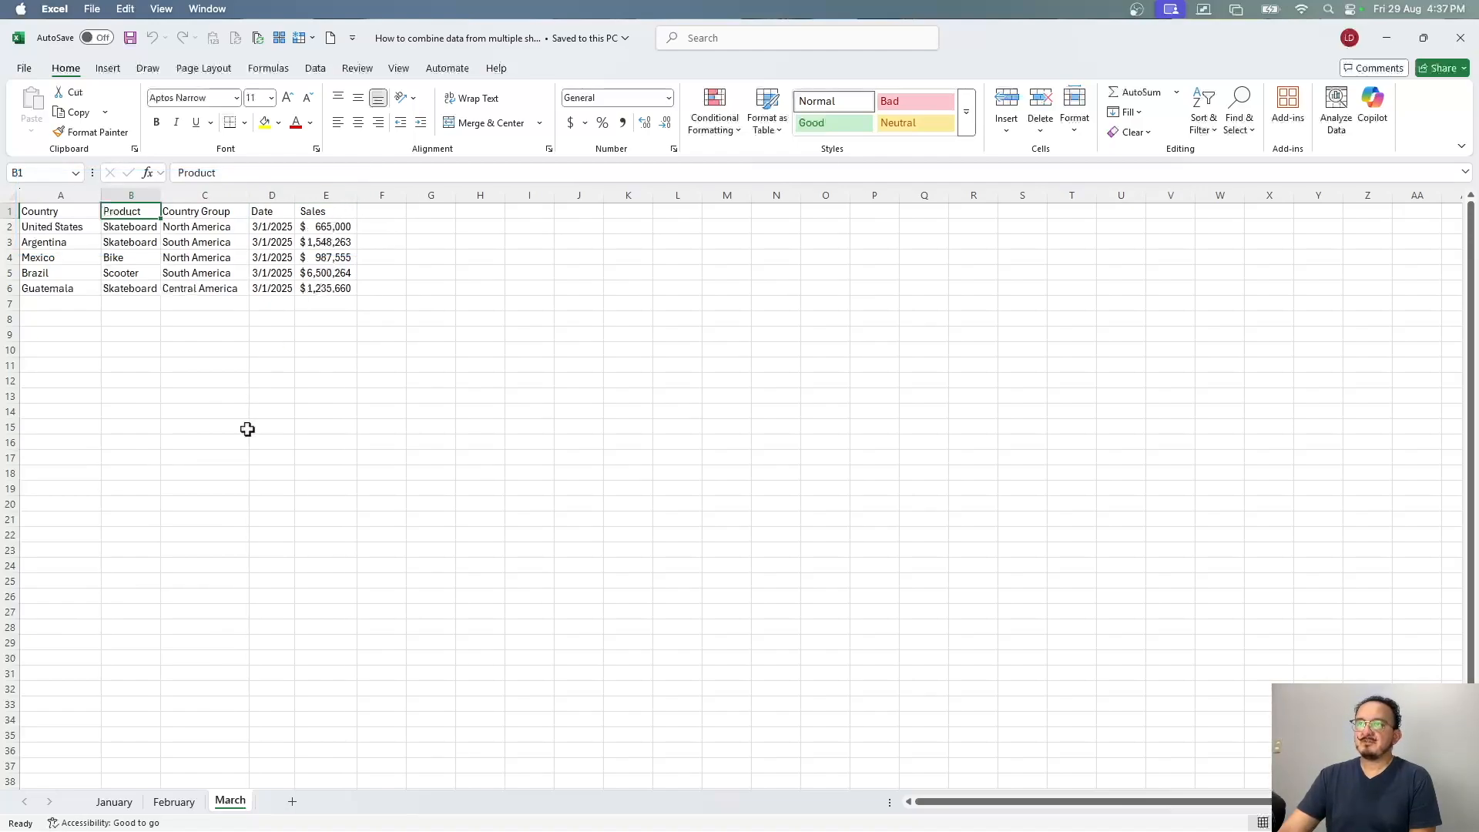
click(177, 803)
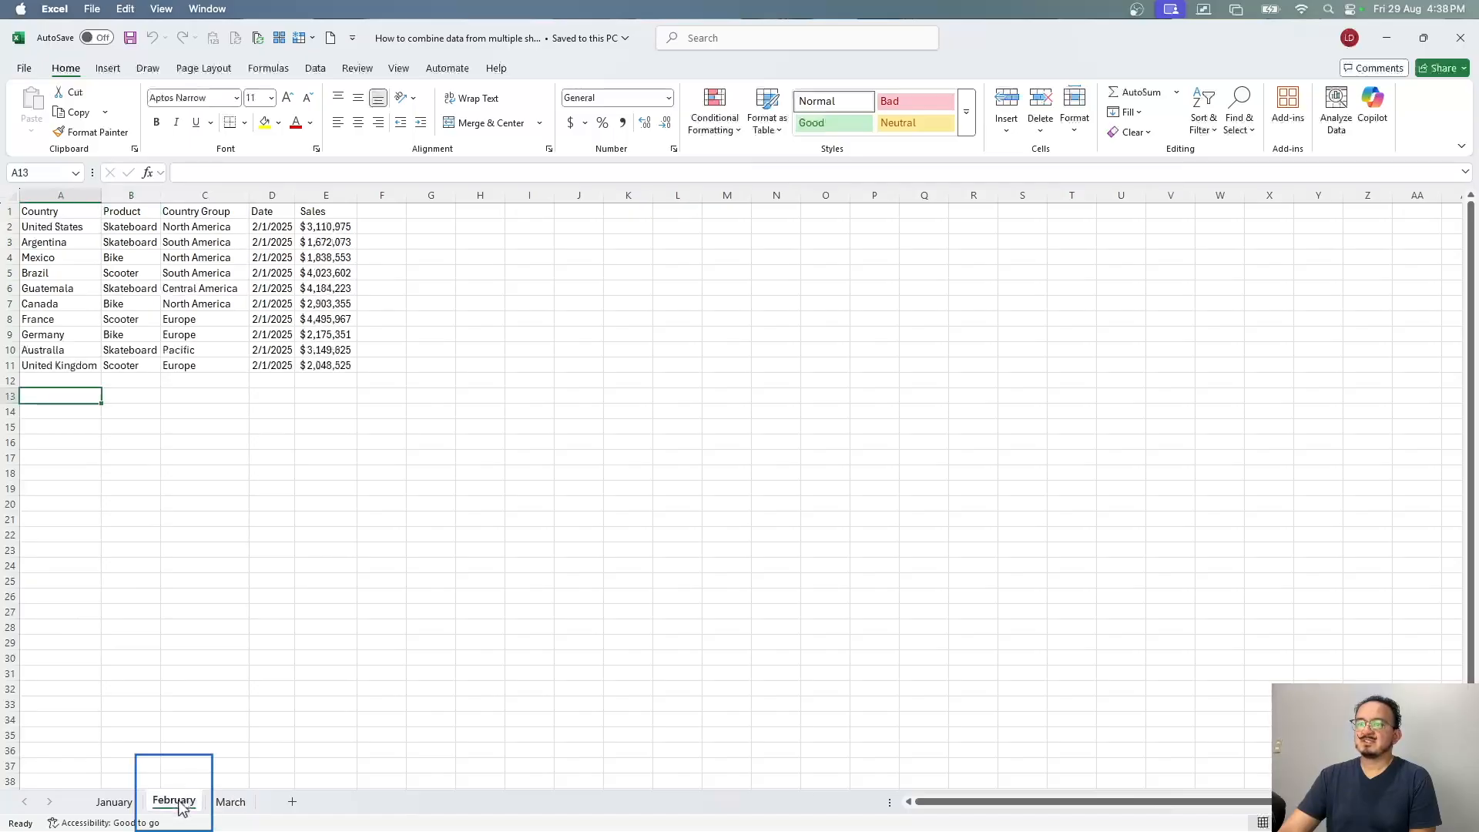
click(7, 211)
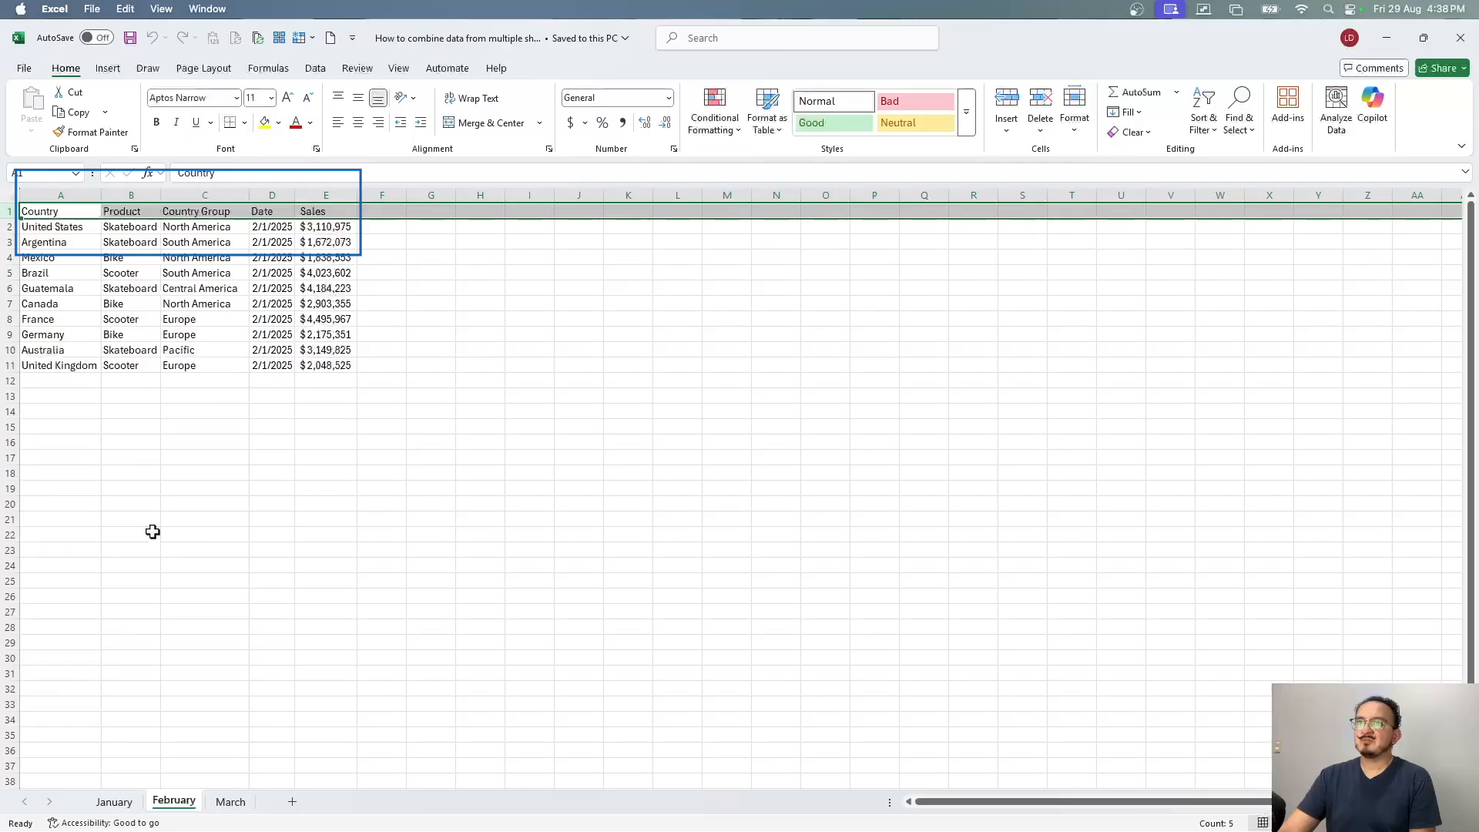
click(125, 806)
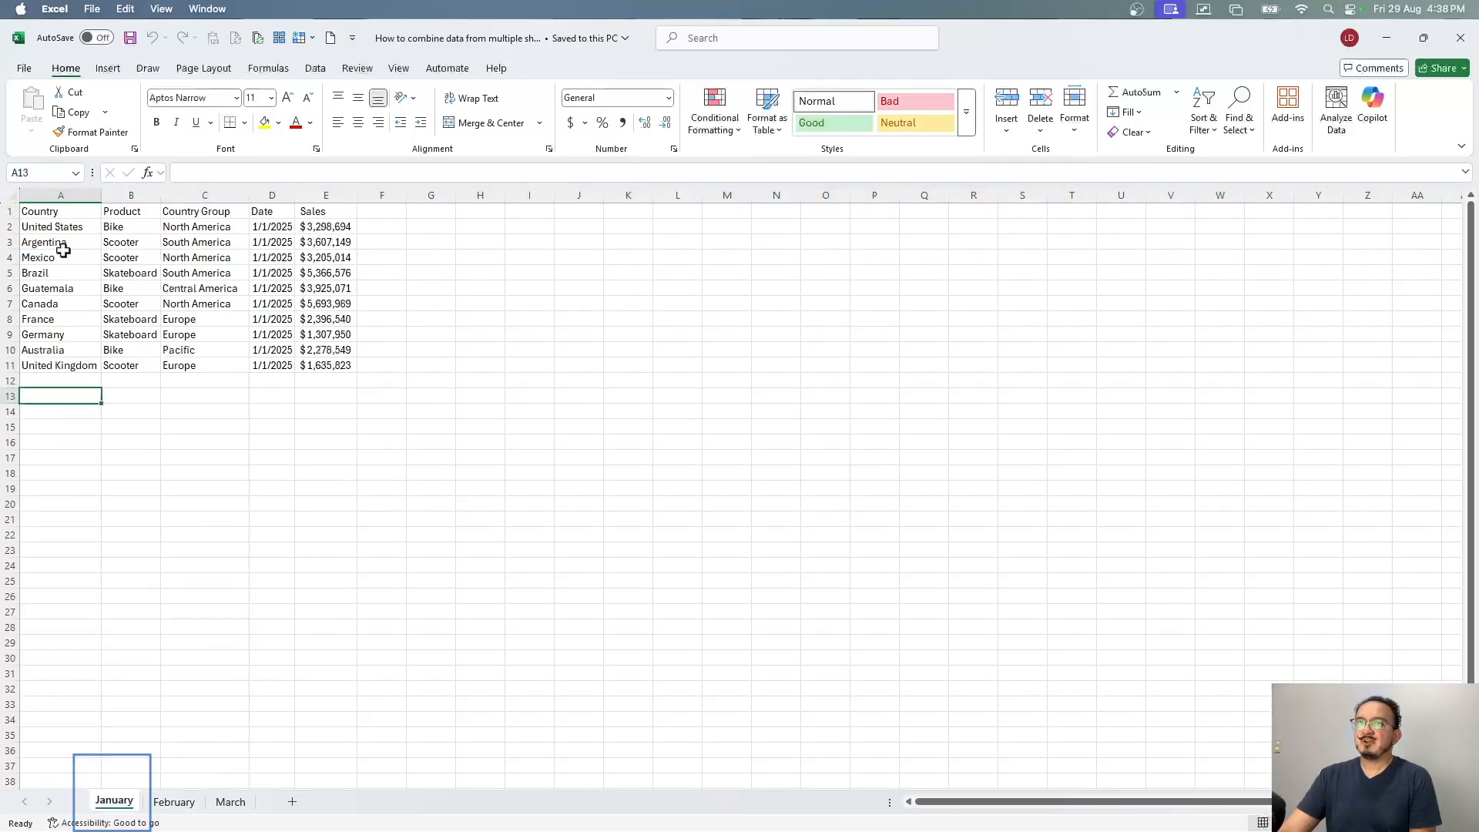
click(9, 212)
click(54, 413)
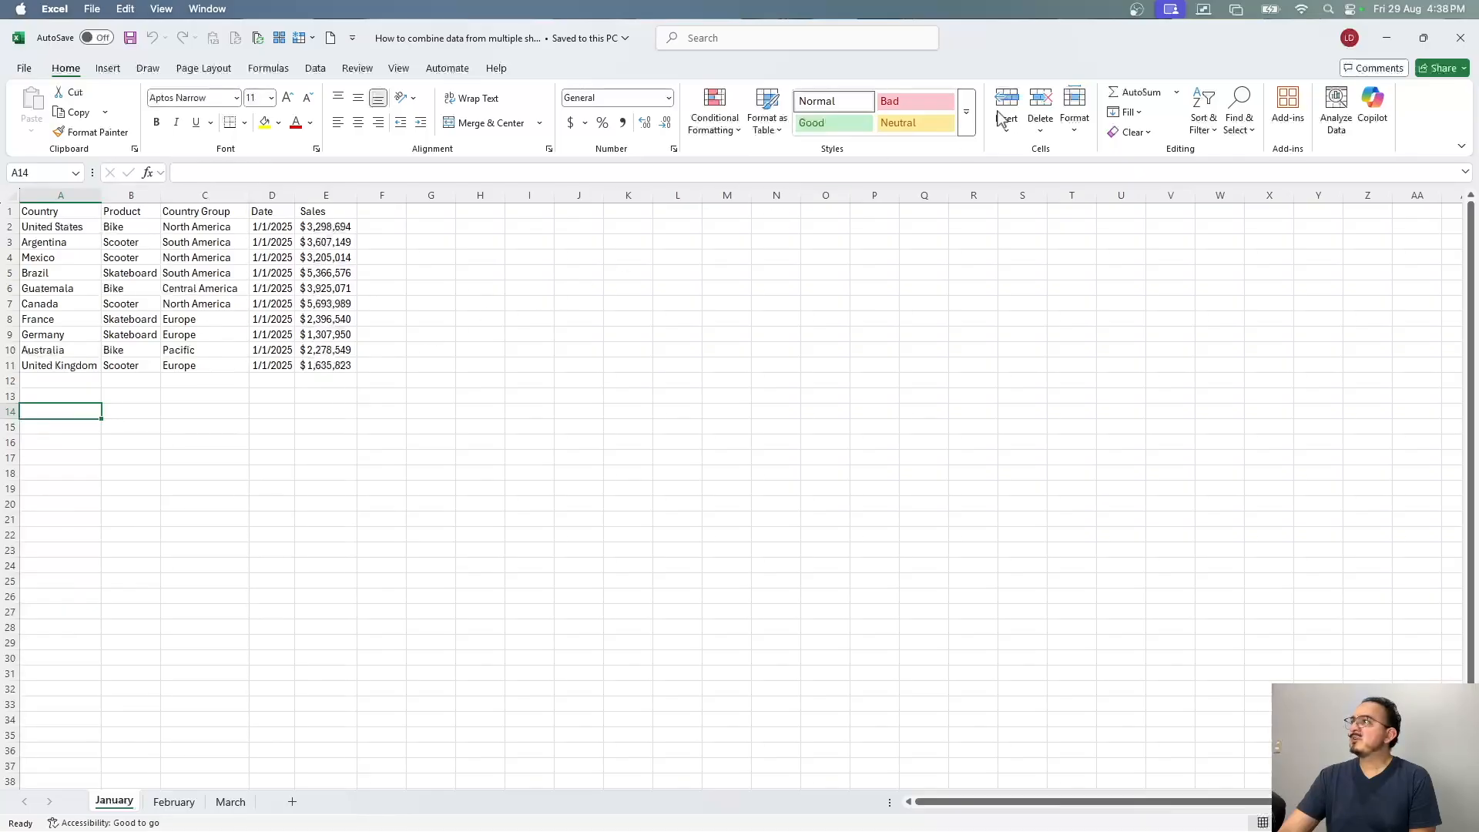
Step: Close the source workbook and import the Excel workbook "How to combine data from multiple sheets" into the blank workbook
click(1461, 39)
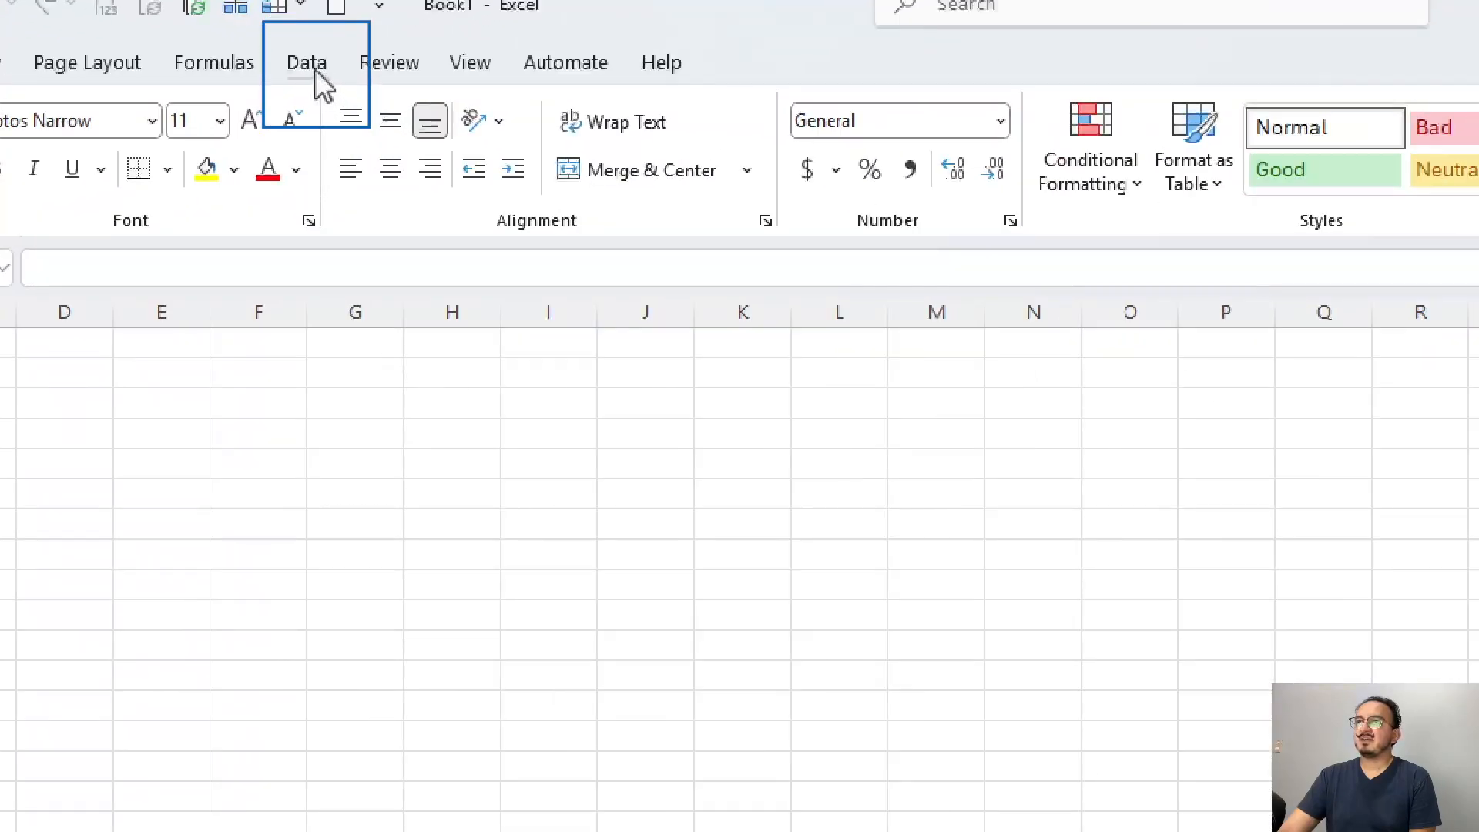
click(313, 66)
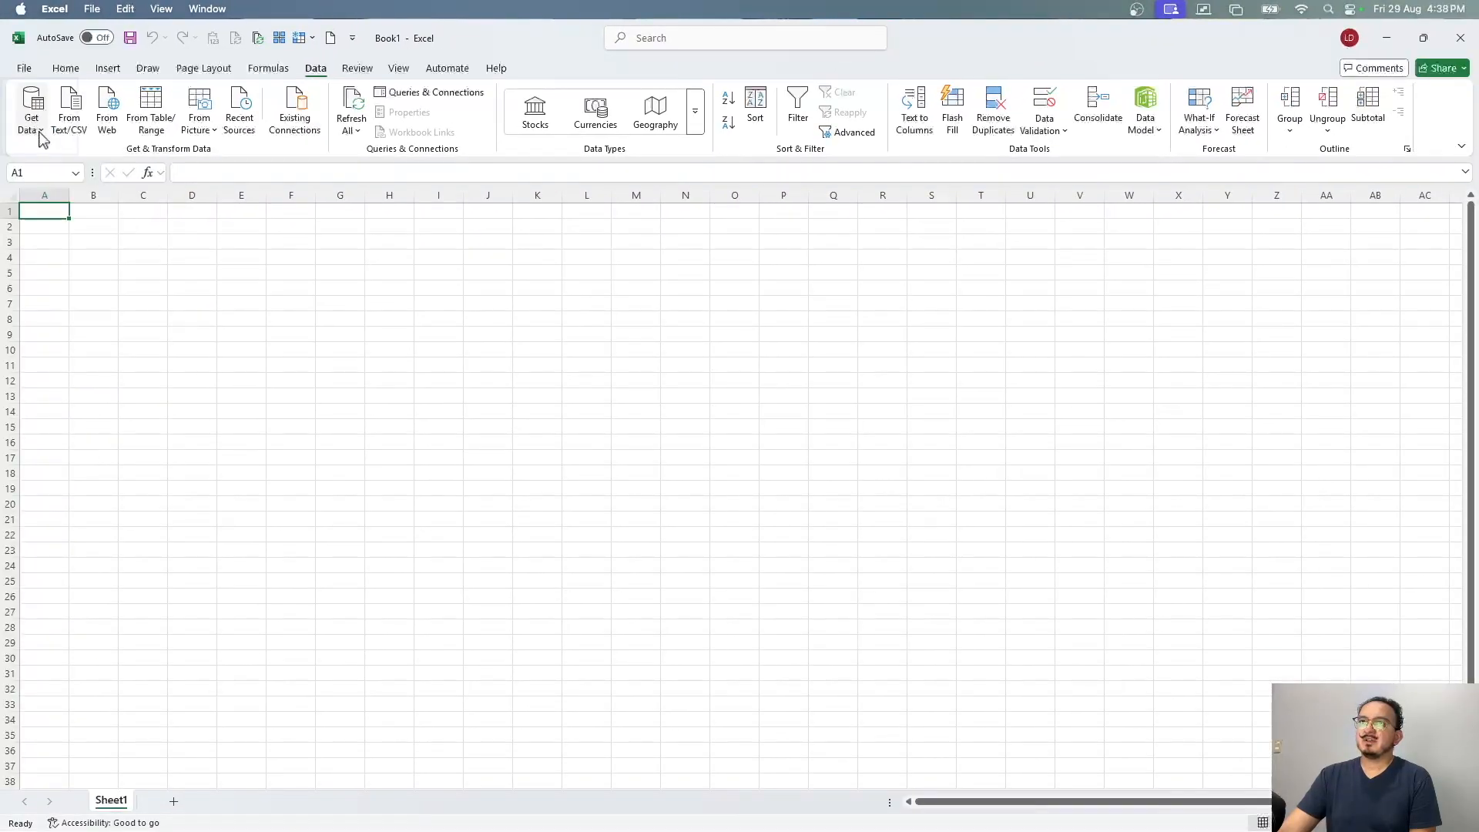
click(12, 140)
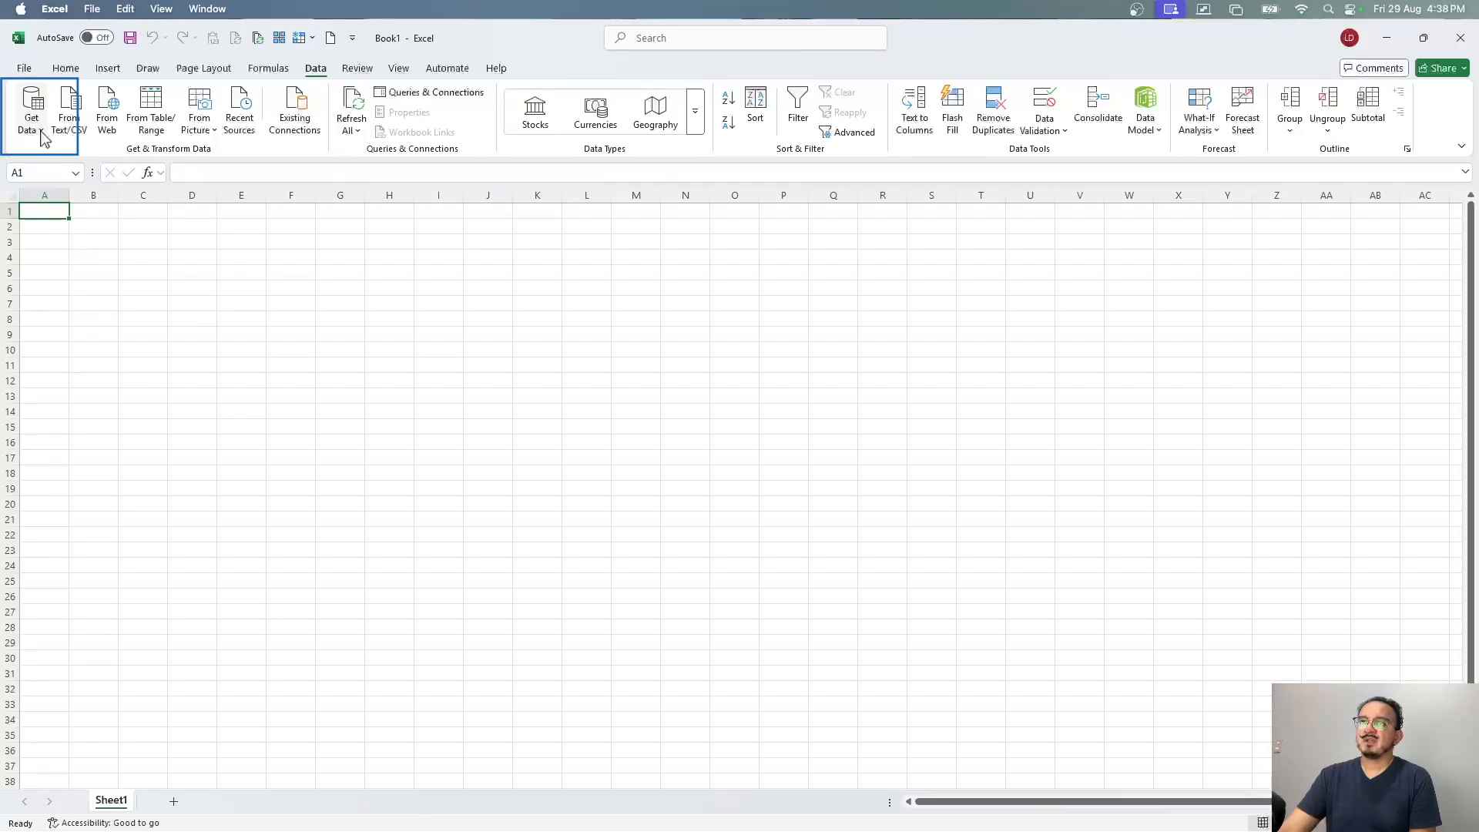
click(43, 139)
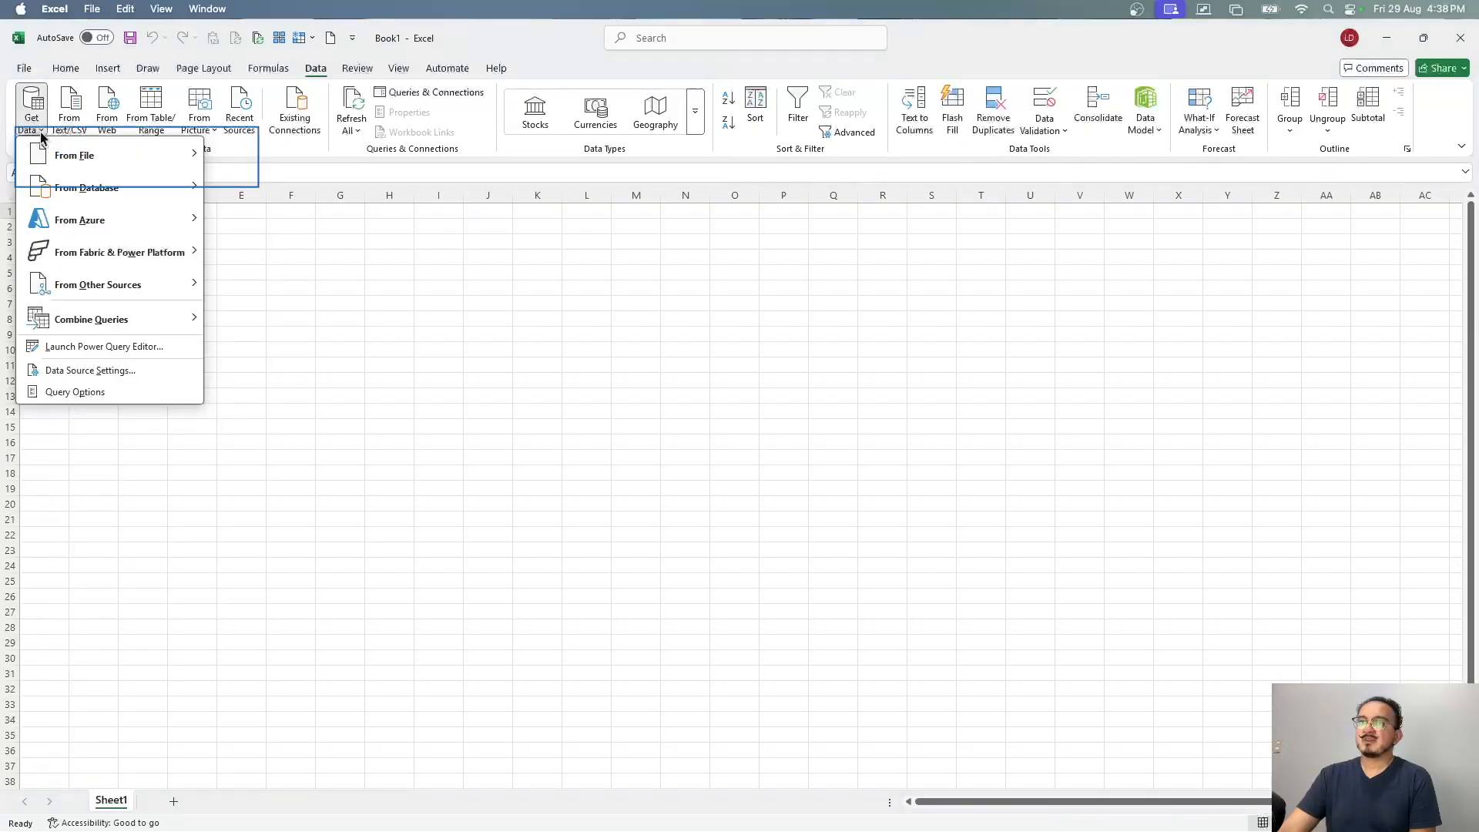
mouse_move(182, 155)
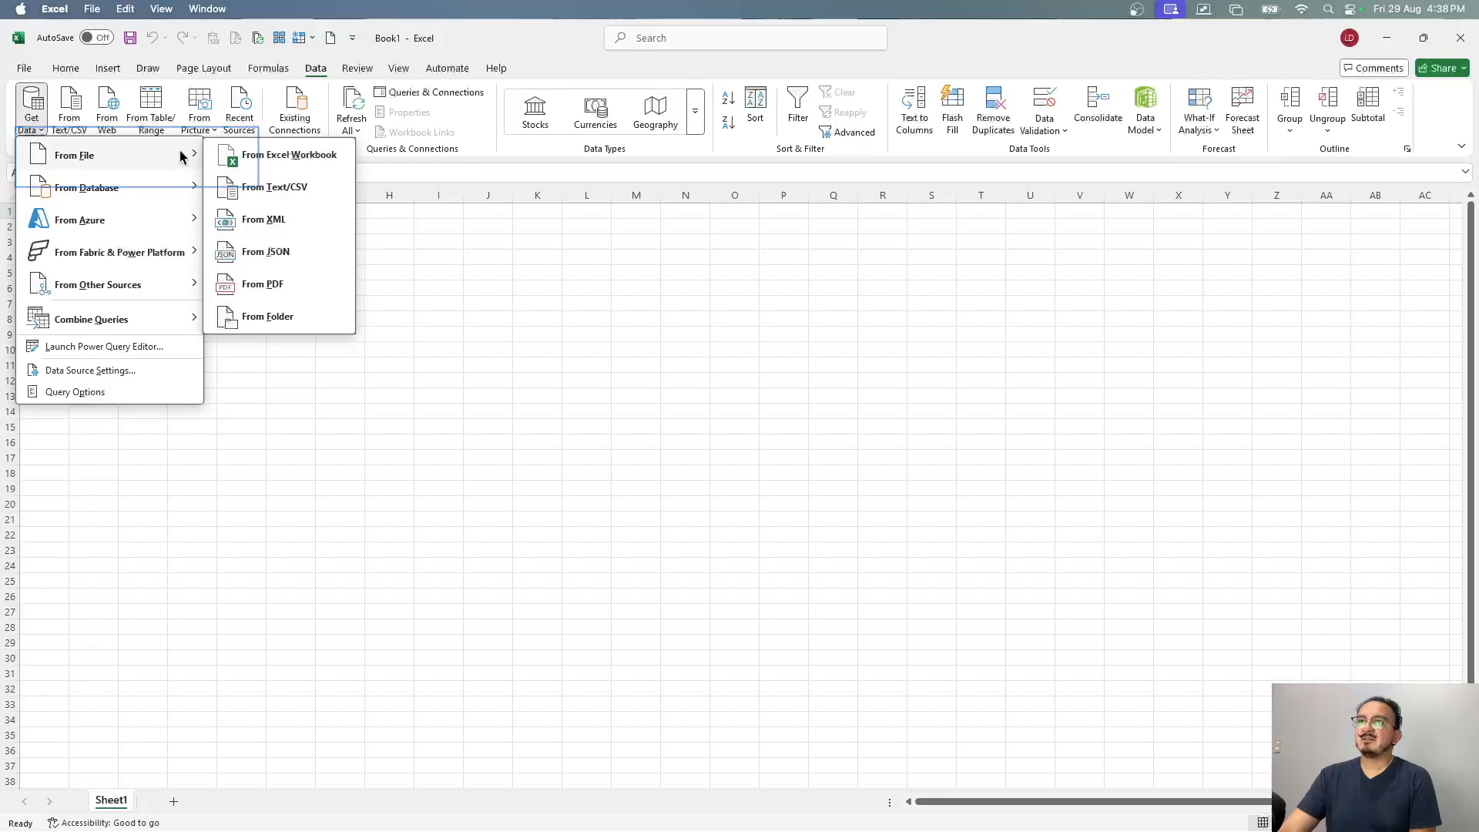
click(327, 161)
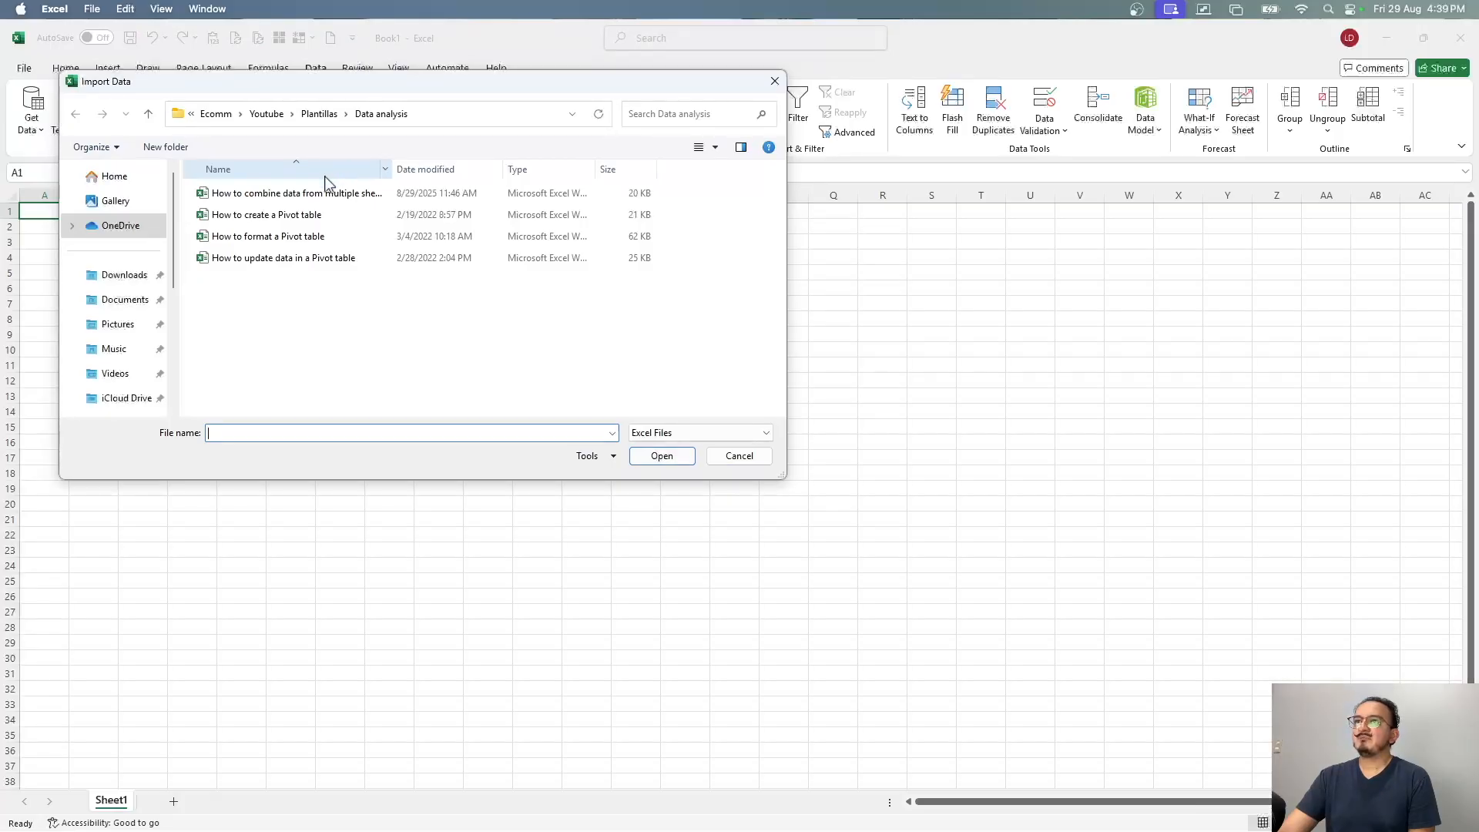
click(320, 202)
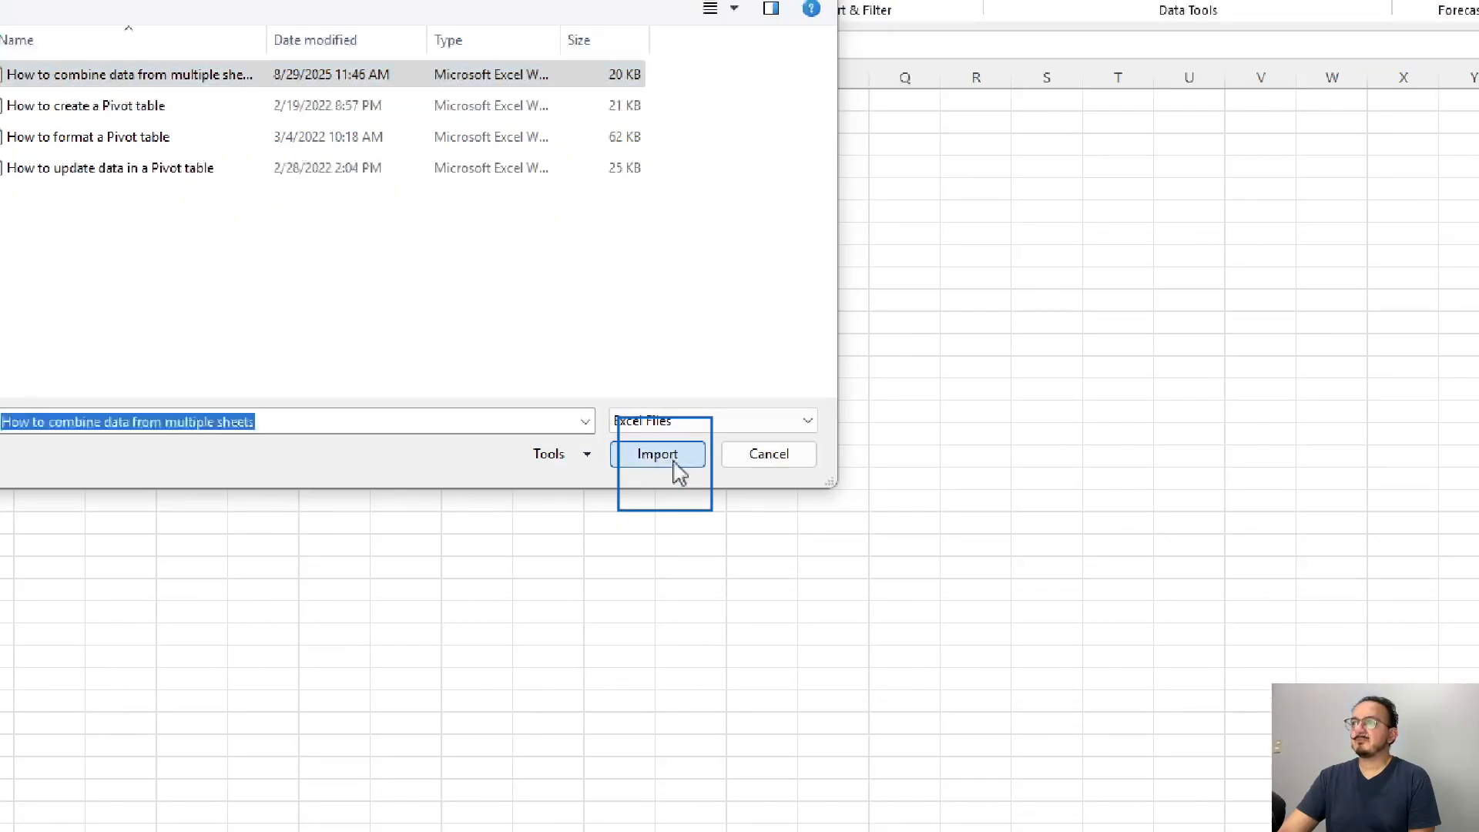
click(673, 470)
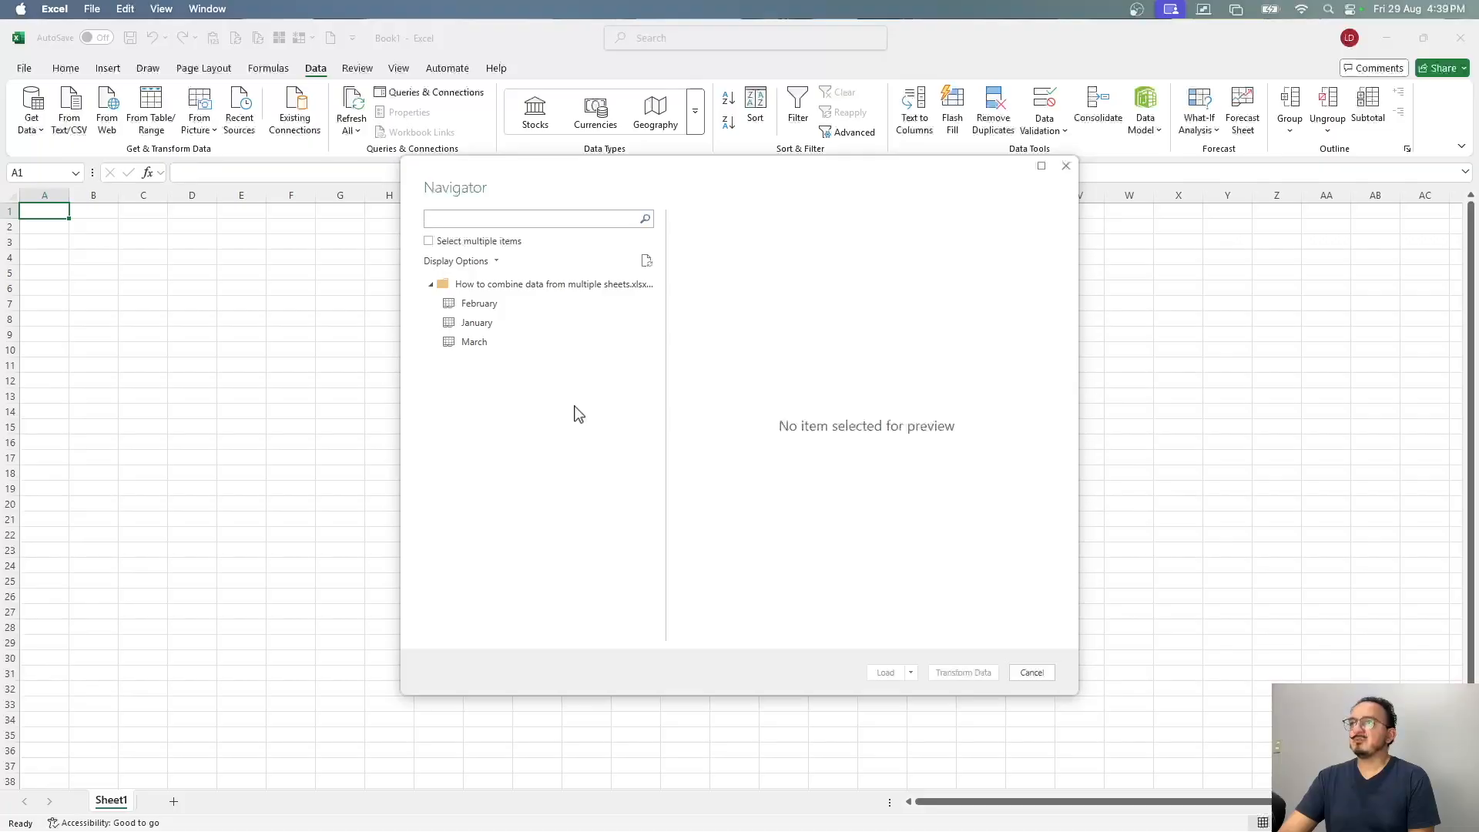
Step: Preview the monthly sheets, select February, January and March together, and open them for transformation in Power Query
click(537, 309)
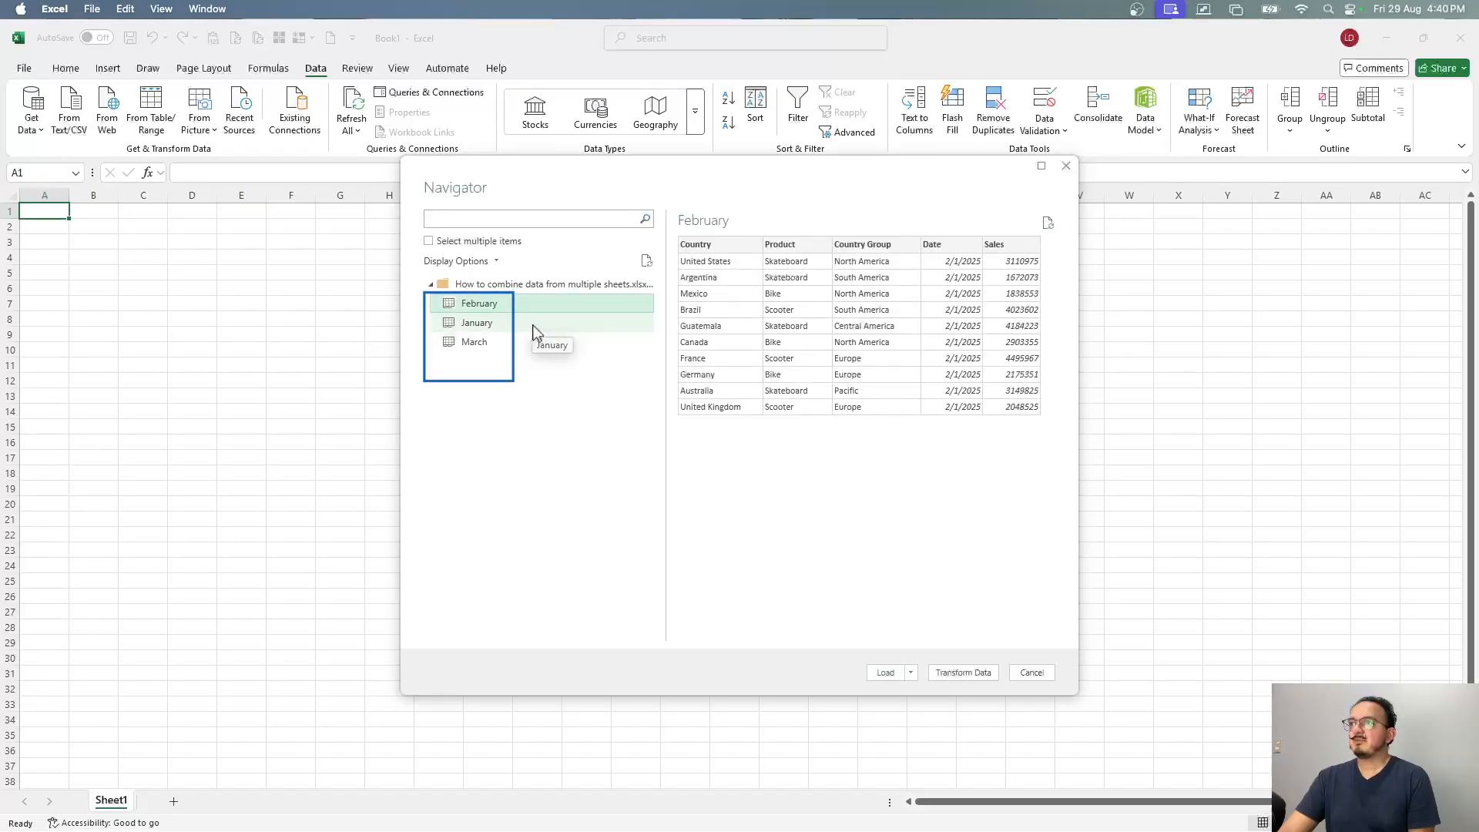
click(537, 330)
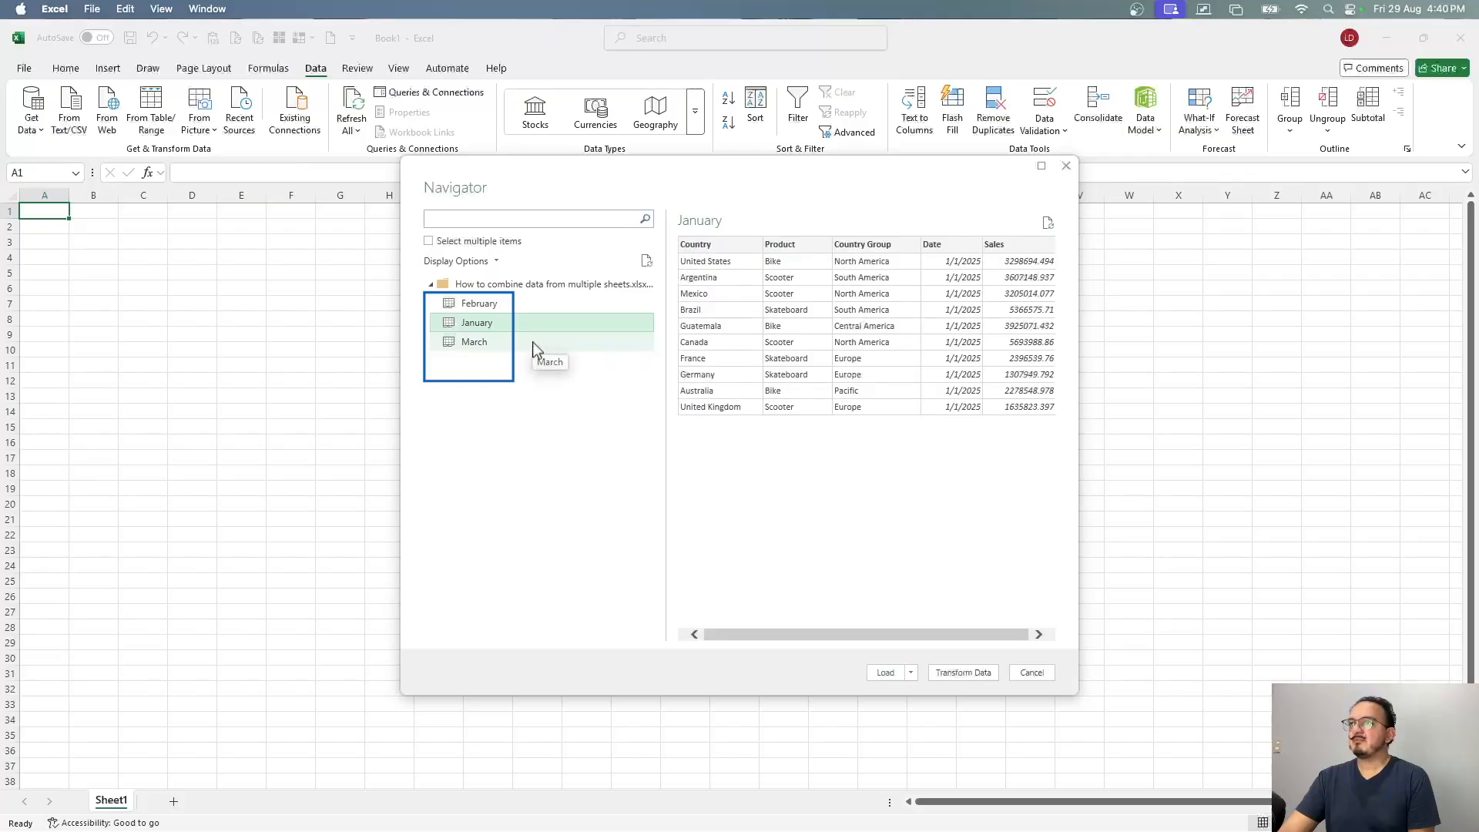
click(537, 344)
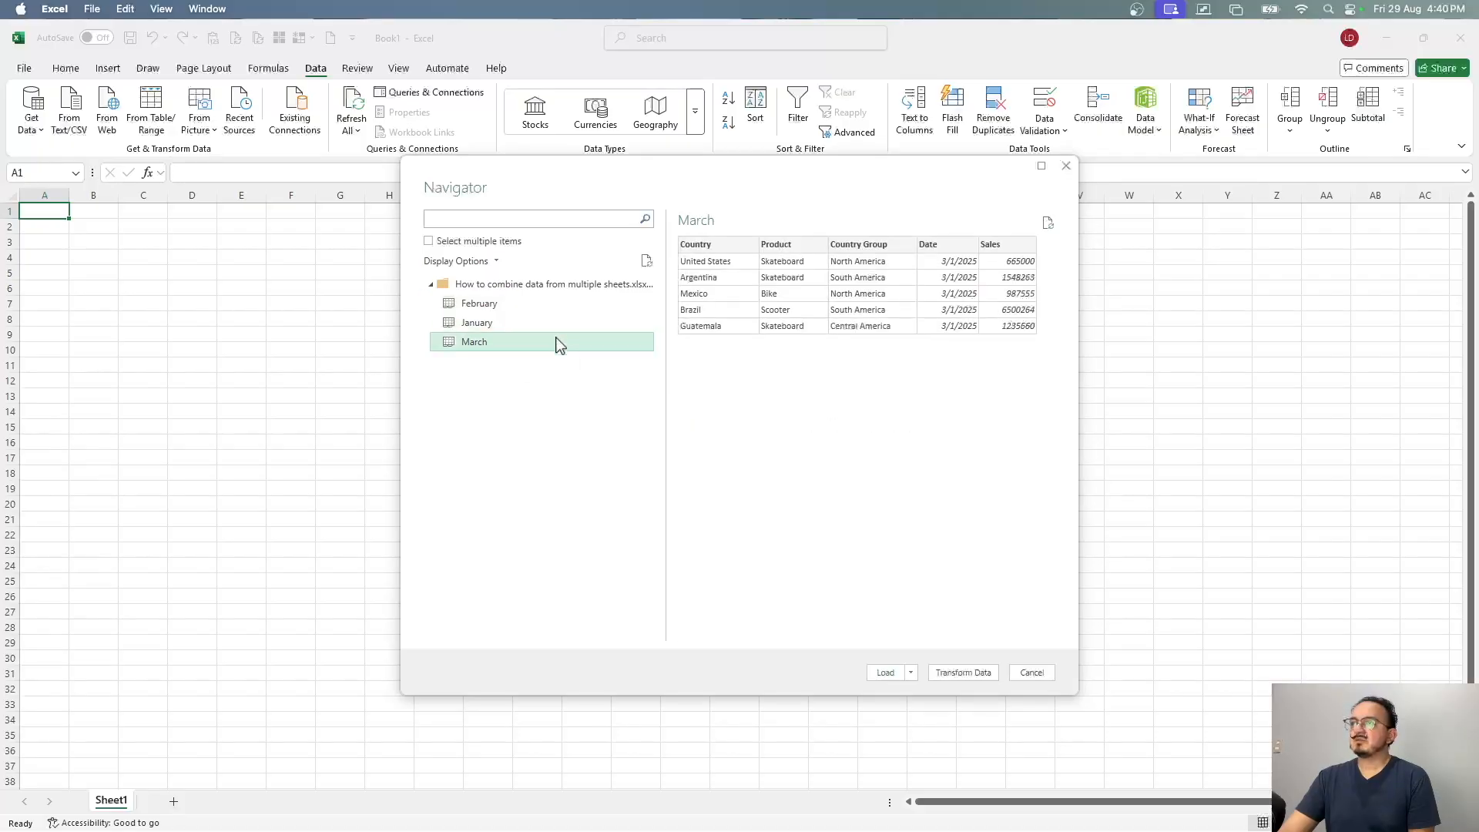
click(429, 242)
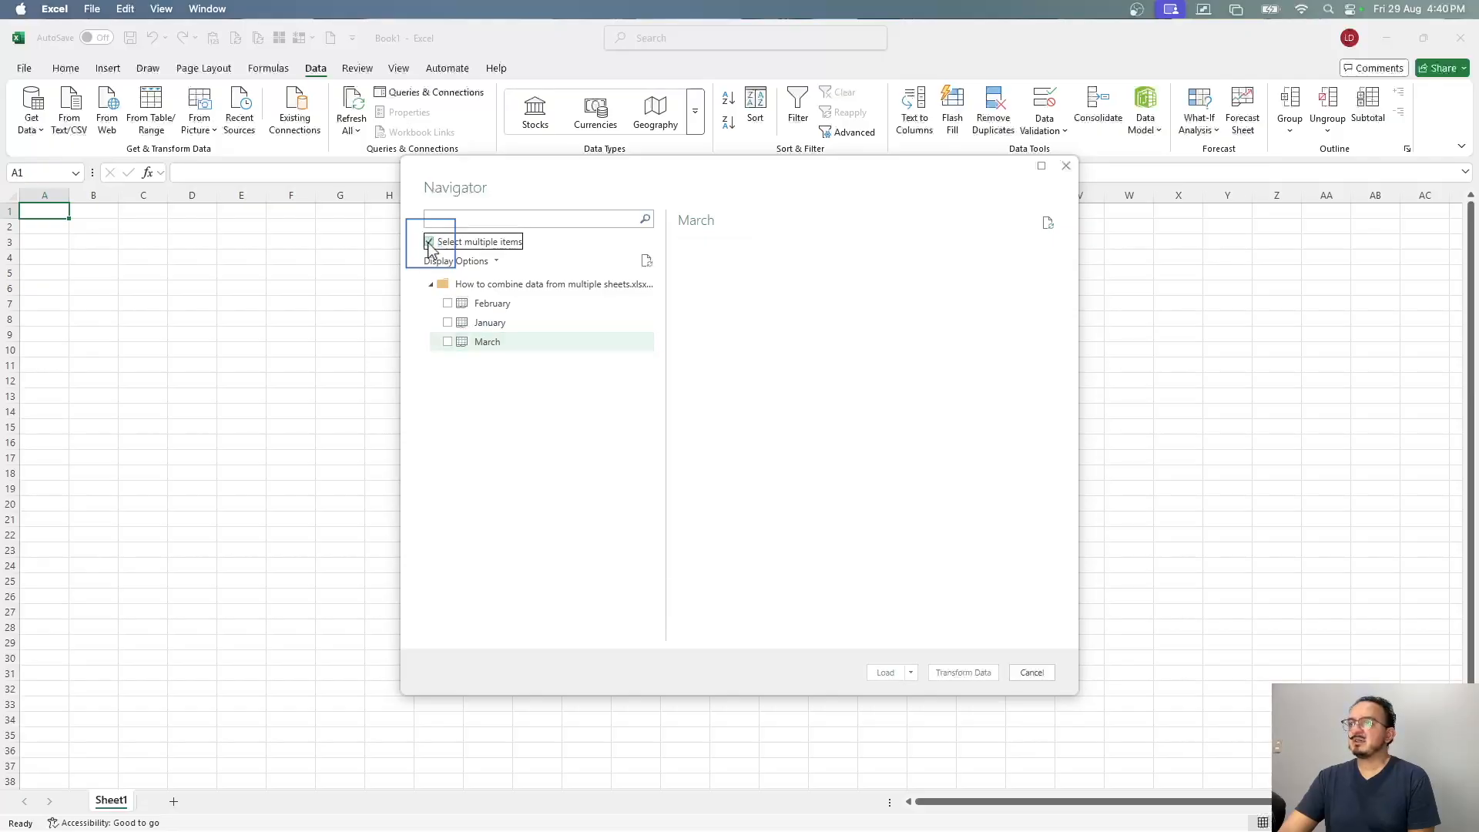
click(448, 303)
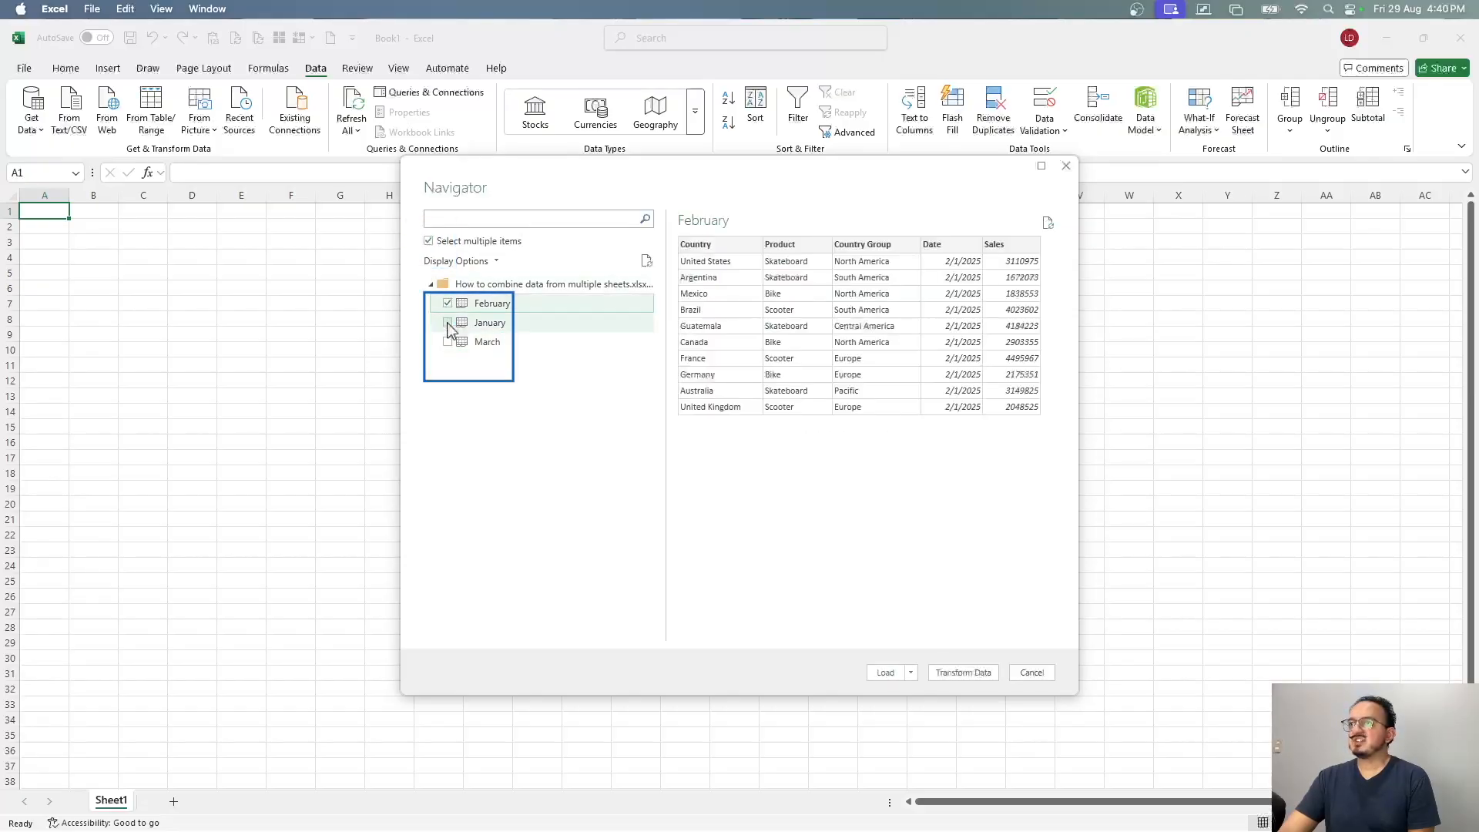
click(448, 323)
click(447, 342)
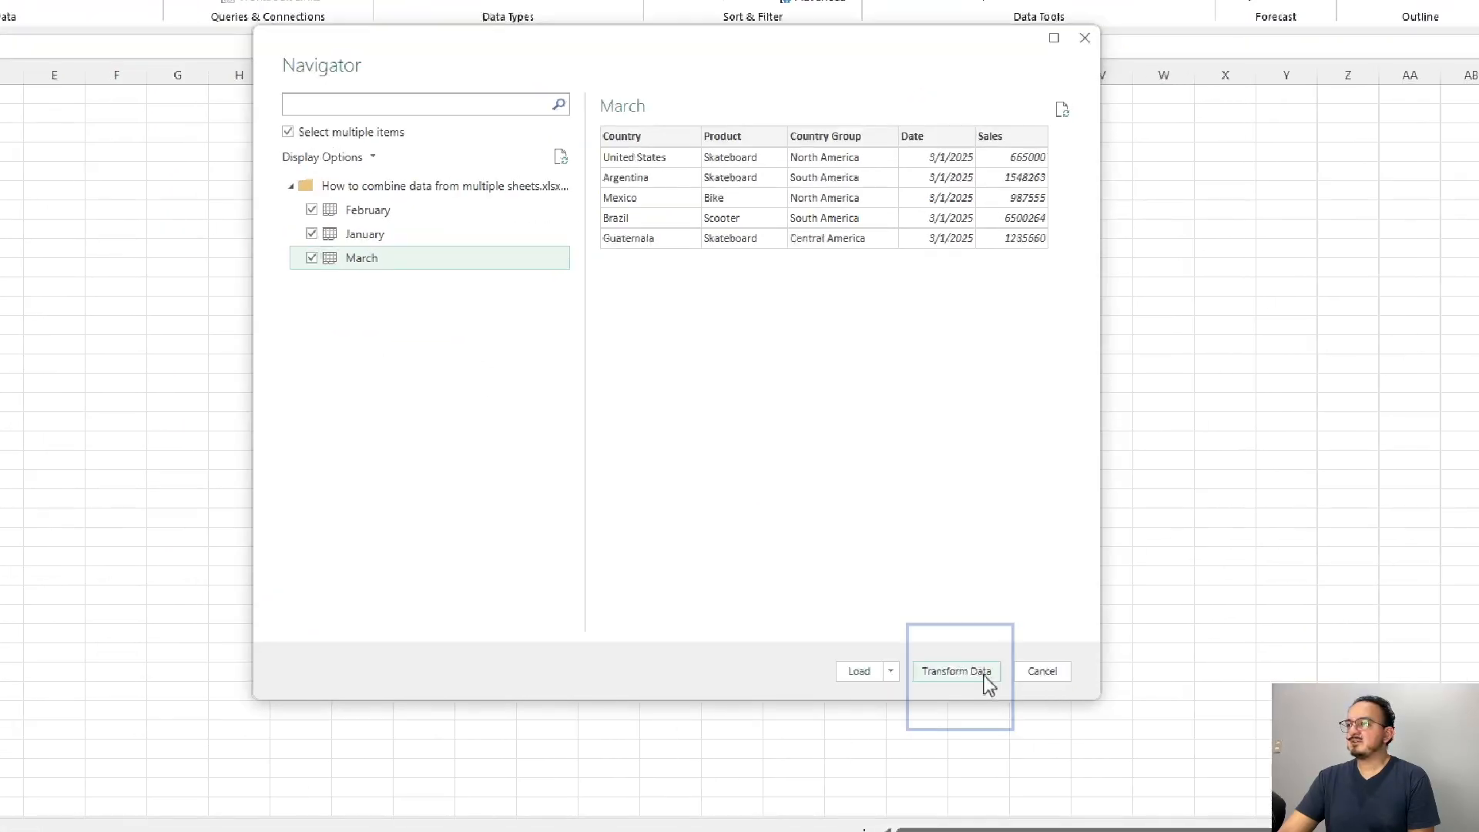
click(984, 678)
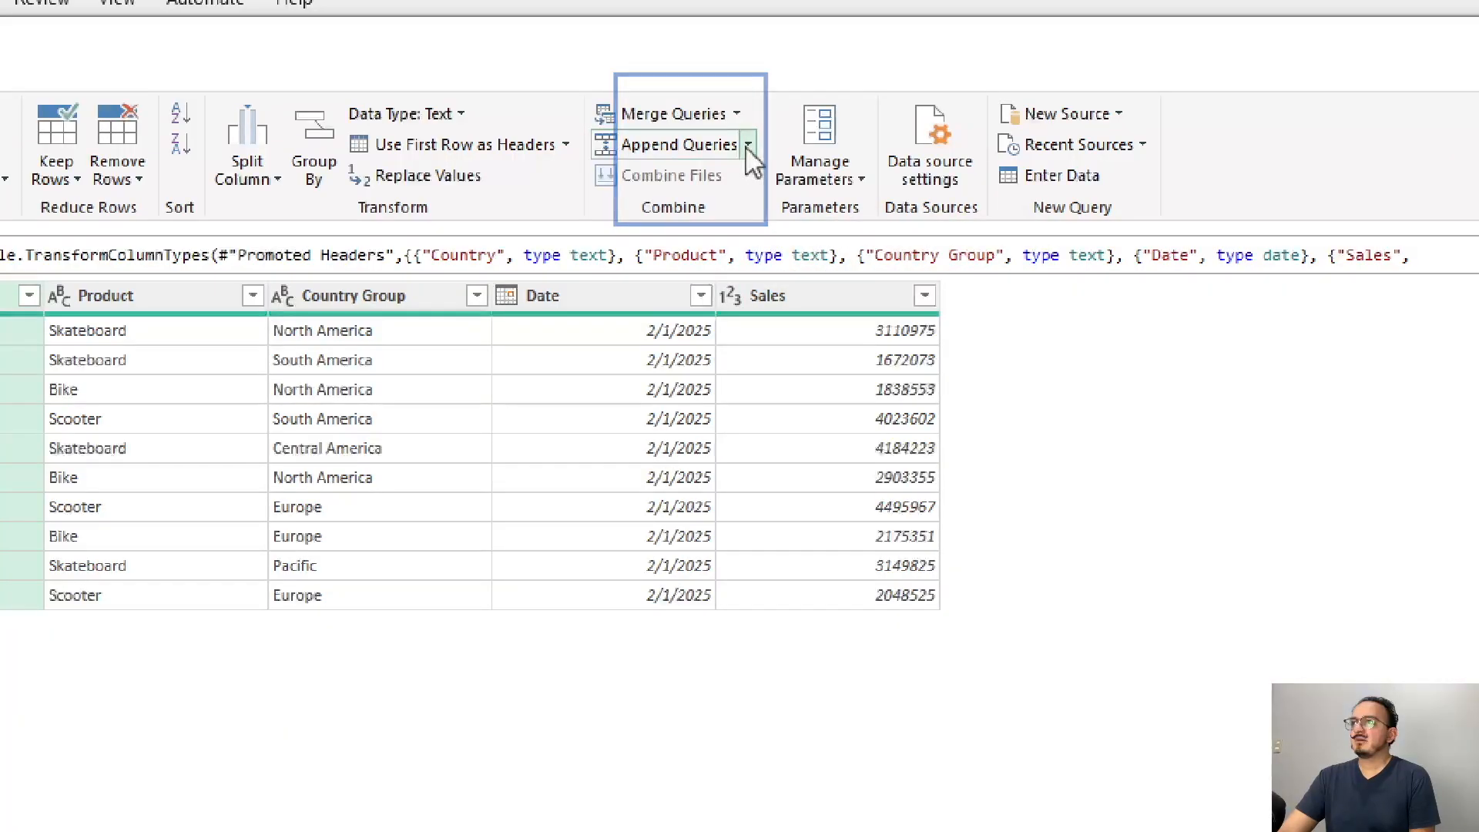
Step: Append the February, January and March tables as a new query using the three or more tables option
click(747, 145)
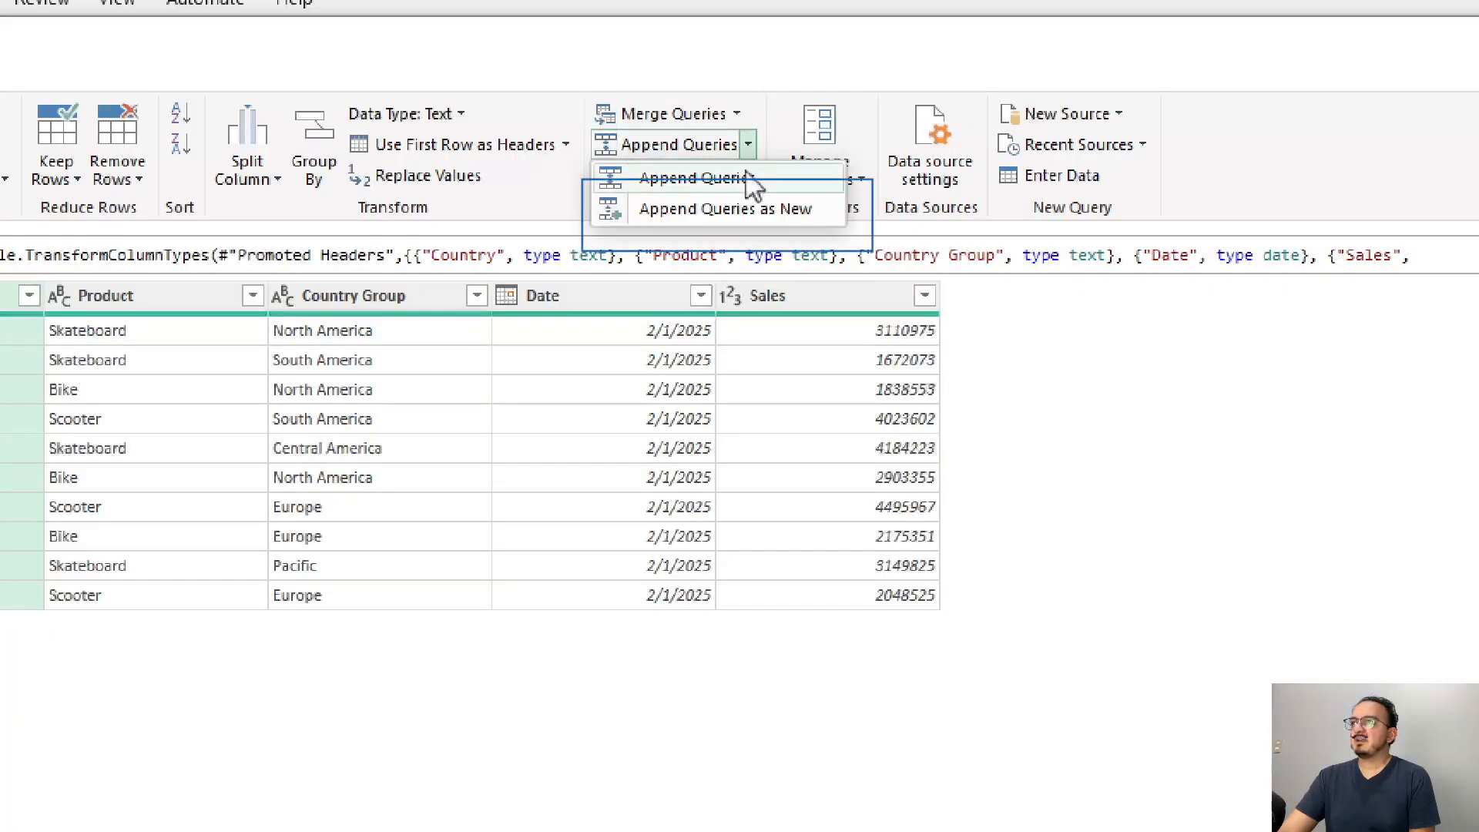
click(762, 211)
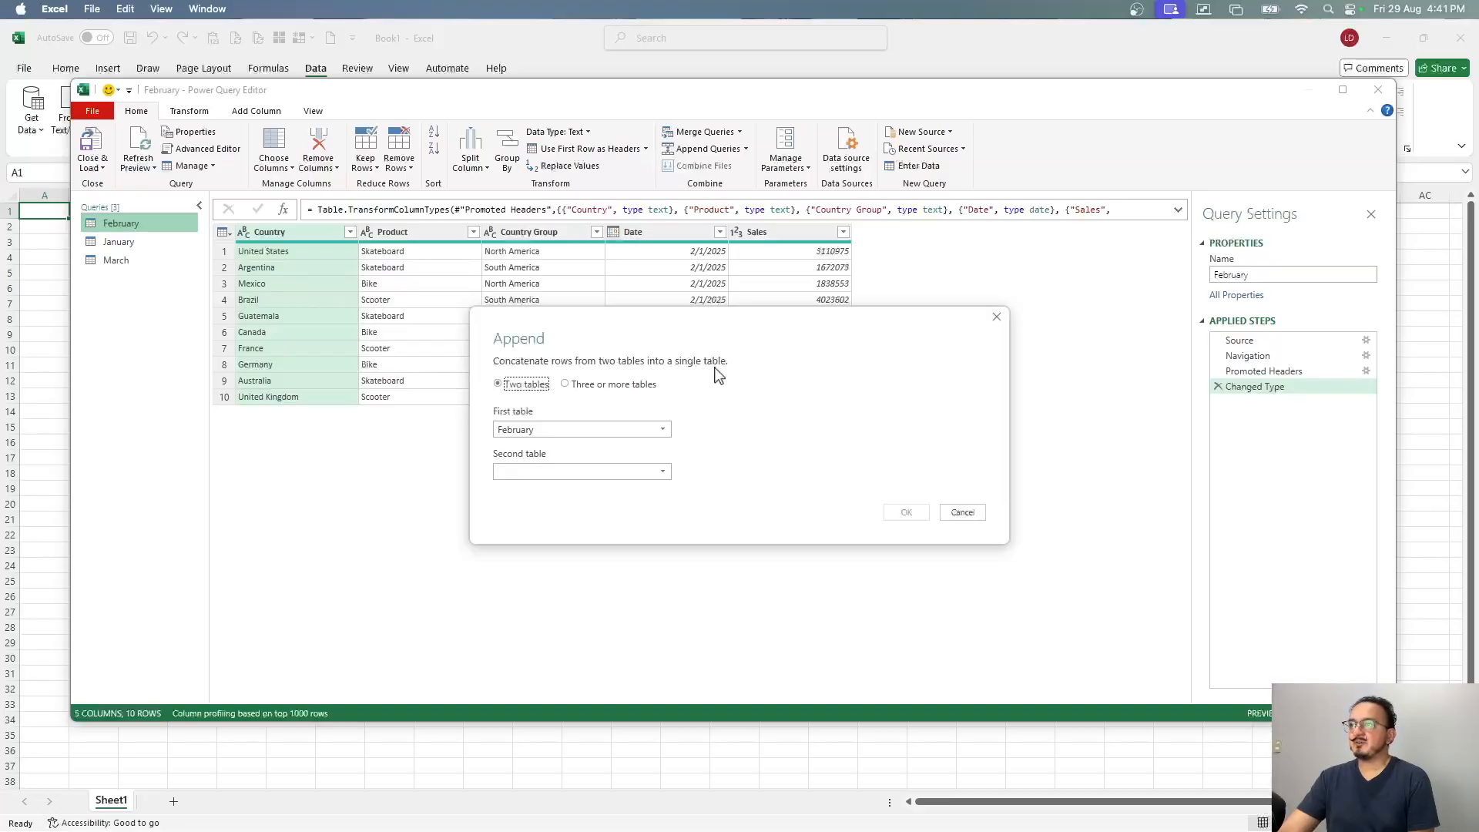
click(567, 384)
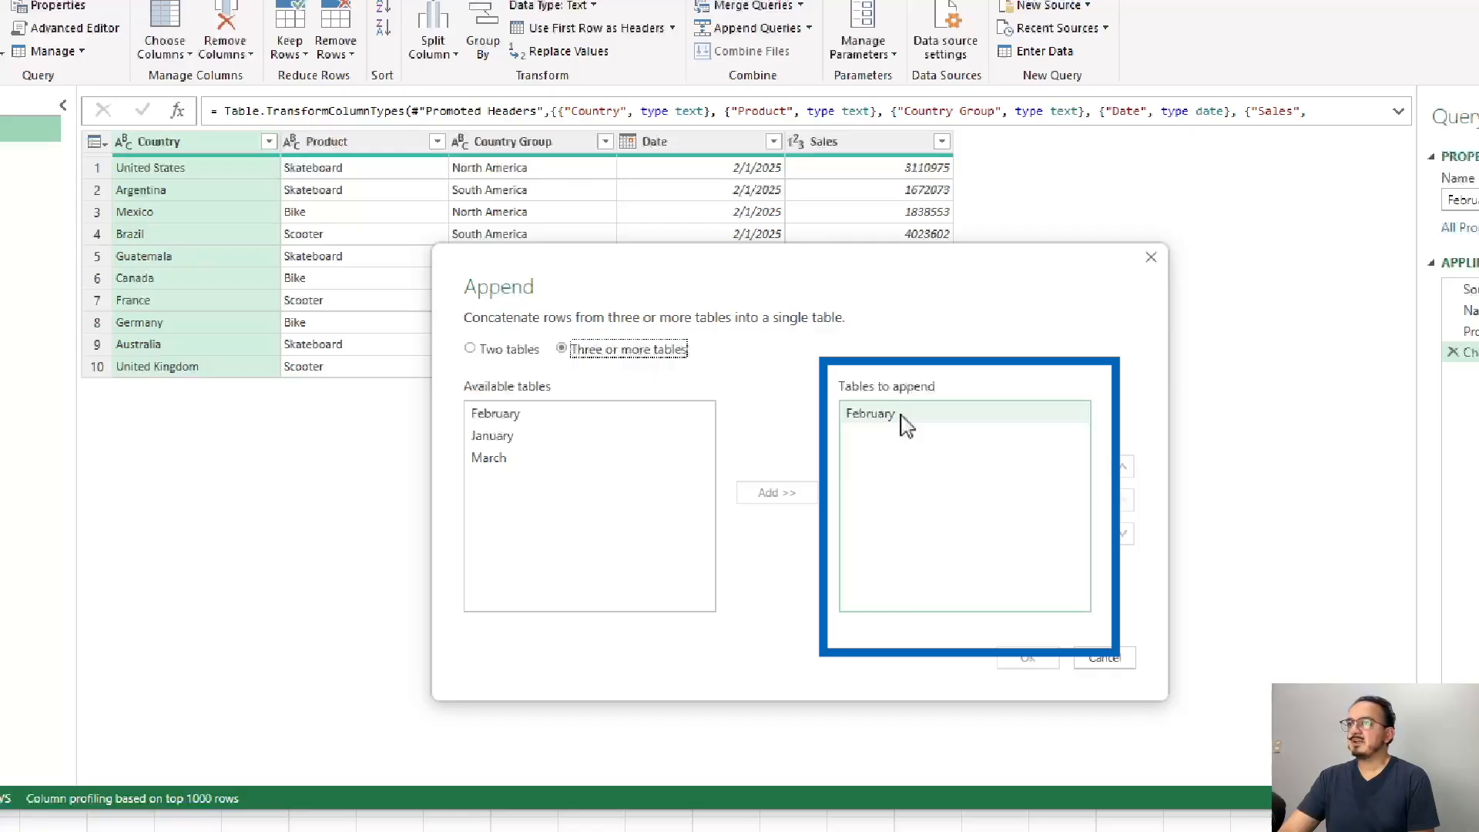
click(605, 436)
click(777, 493)
click(578, 457)
click(764, 497)
click(1031, 661)
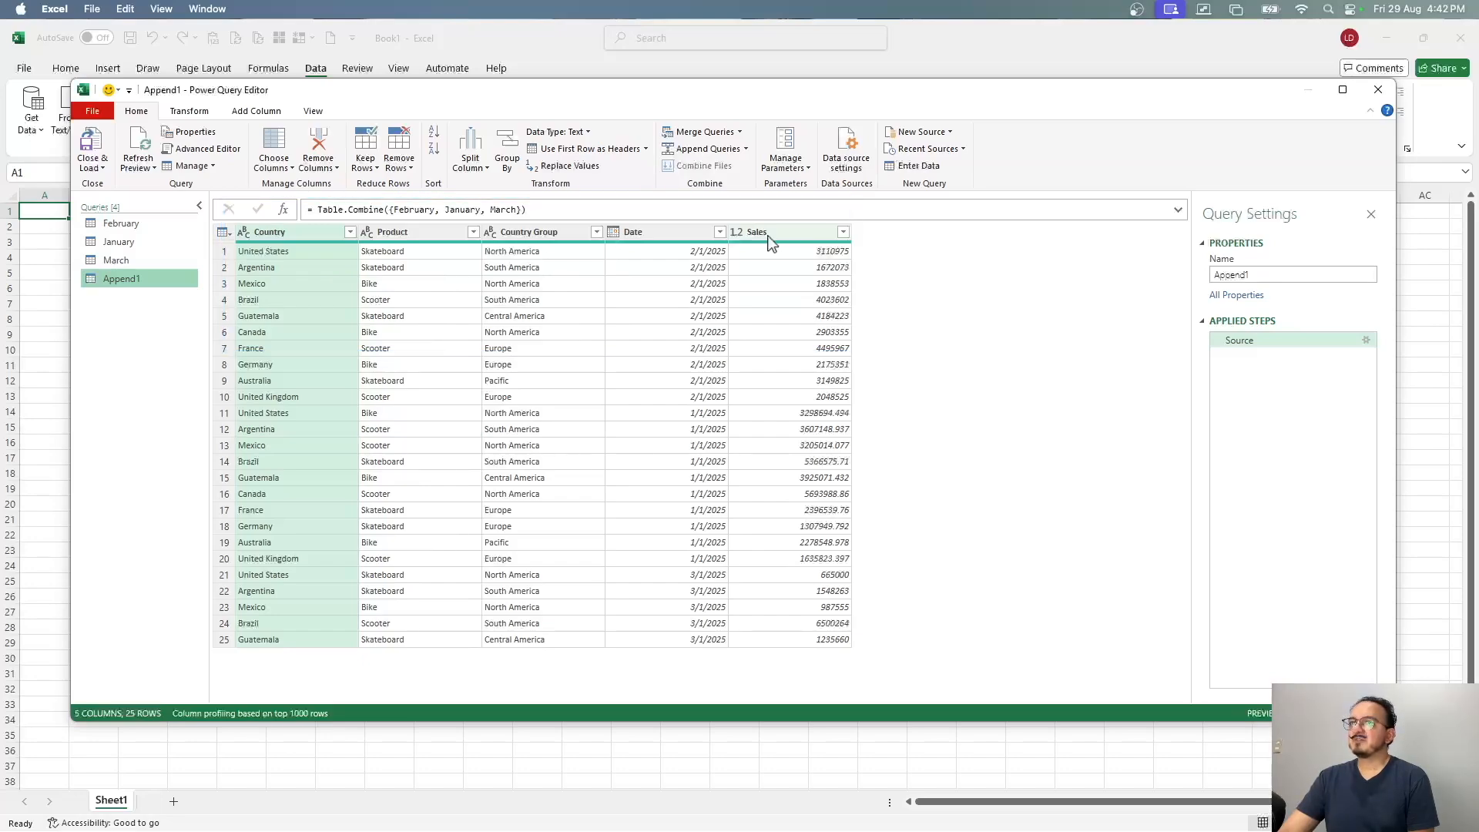
Step: Check the Date filter values of the appended query, and load all queries into the workbook
click(719, 232)
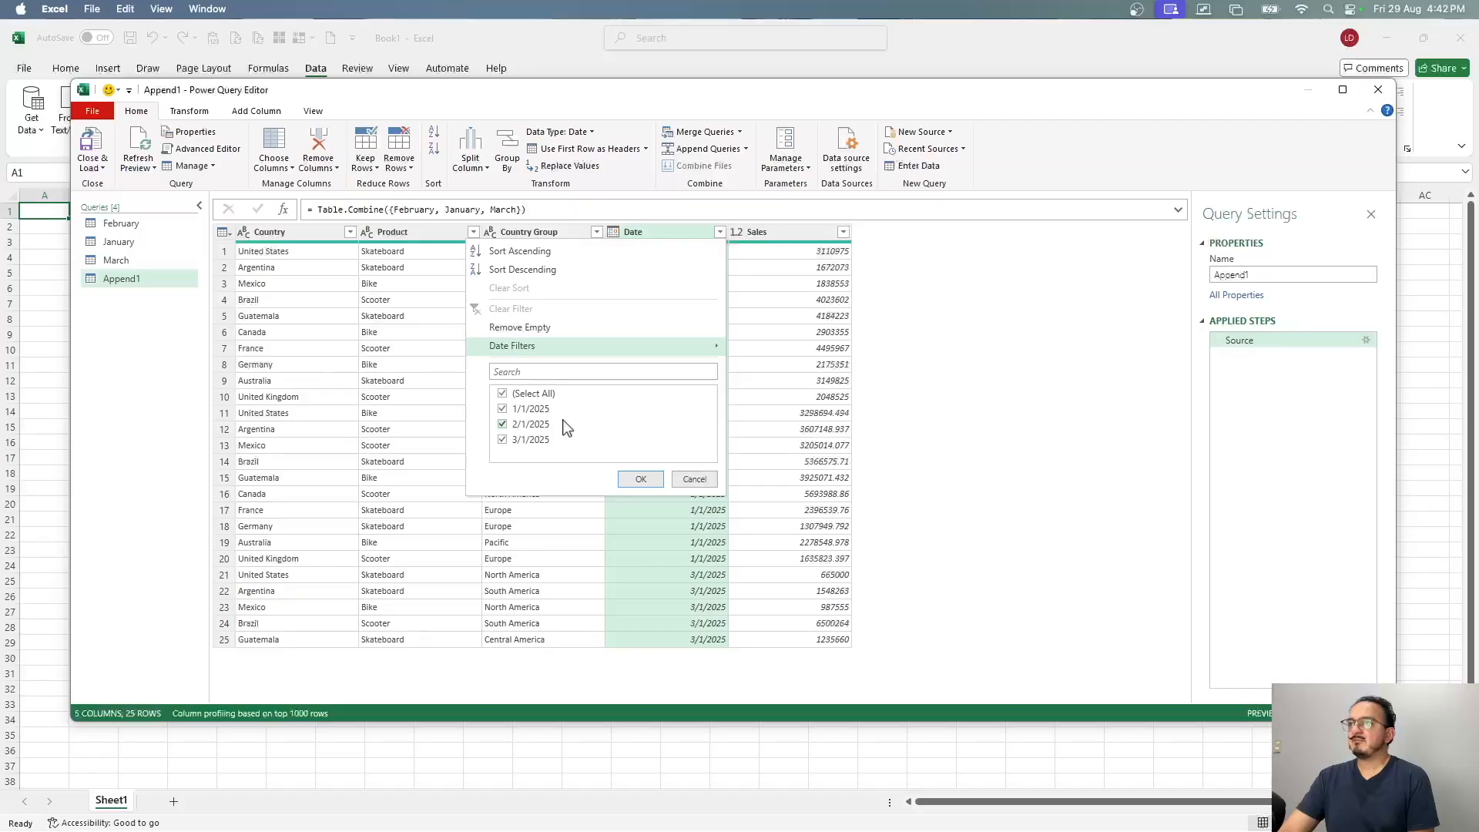
click(698, 479)
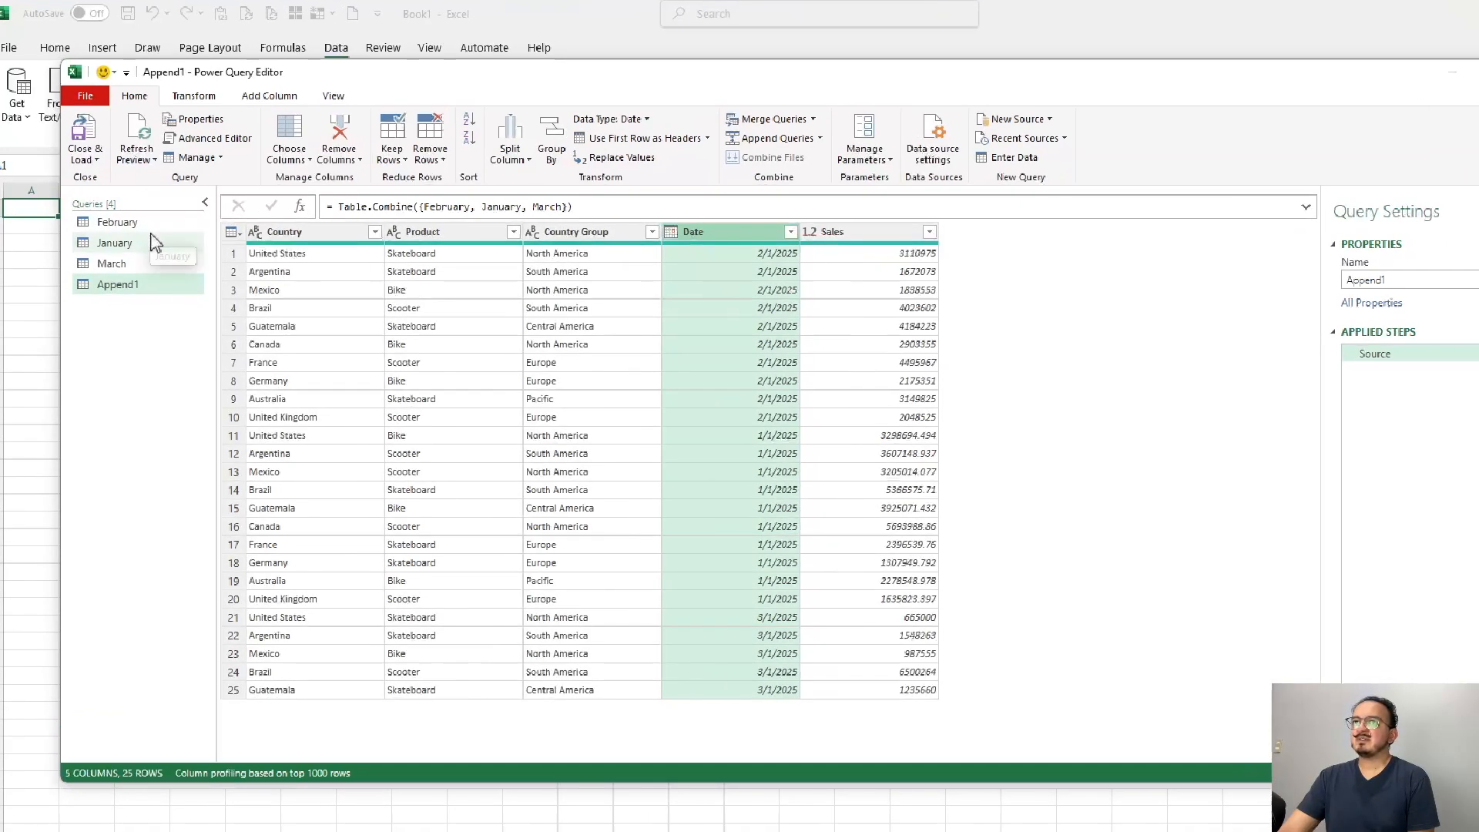
click(90, 141)
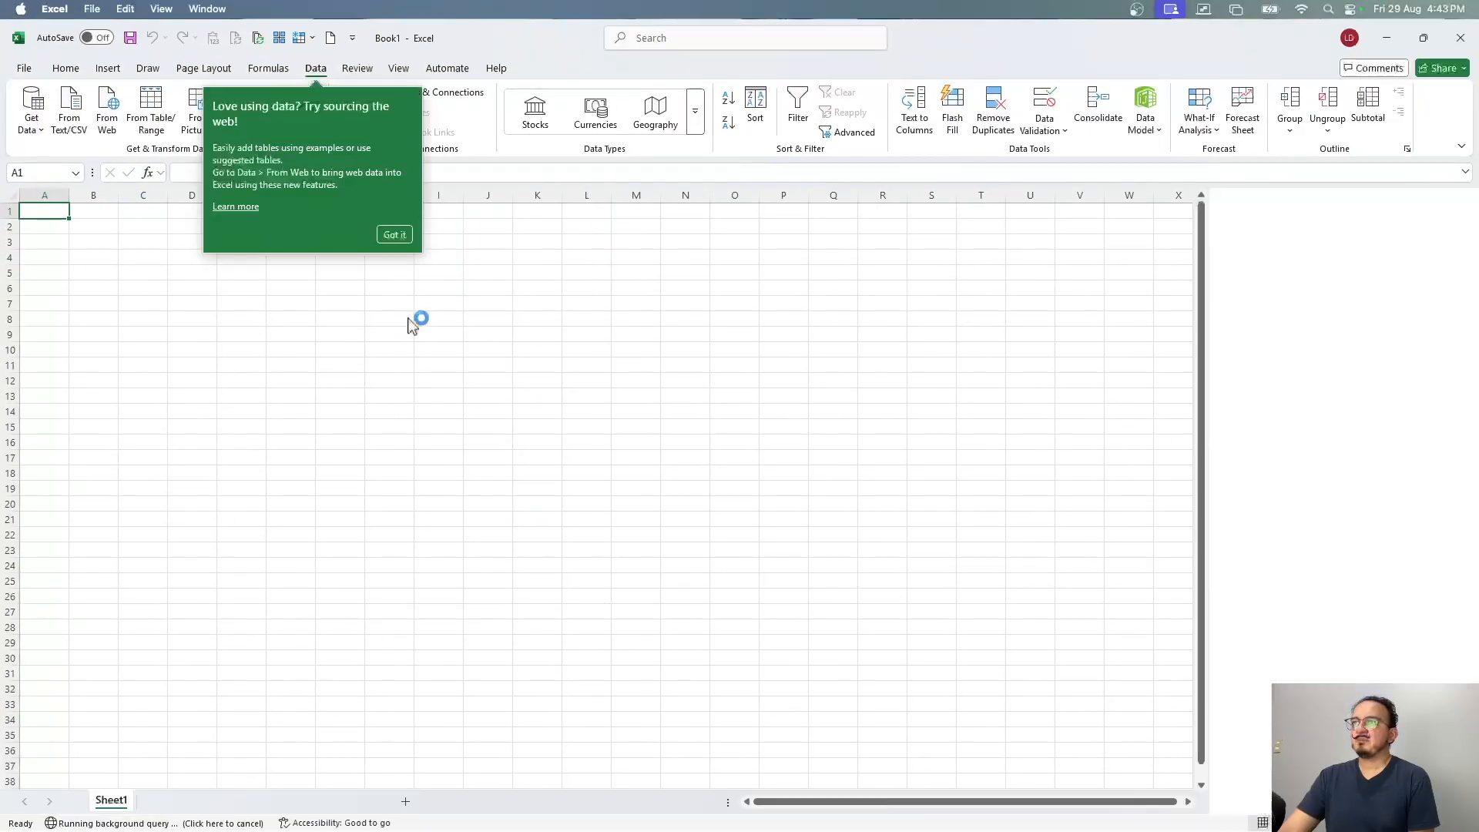
click(395, 235)
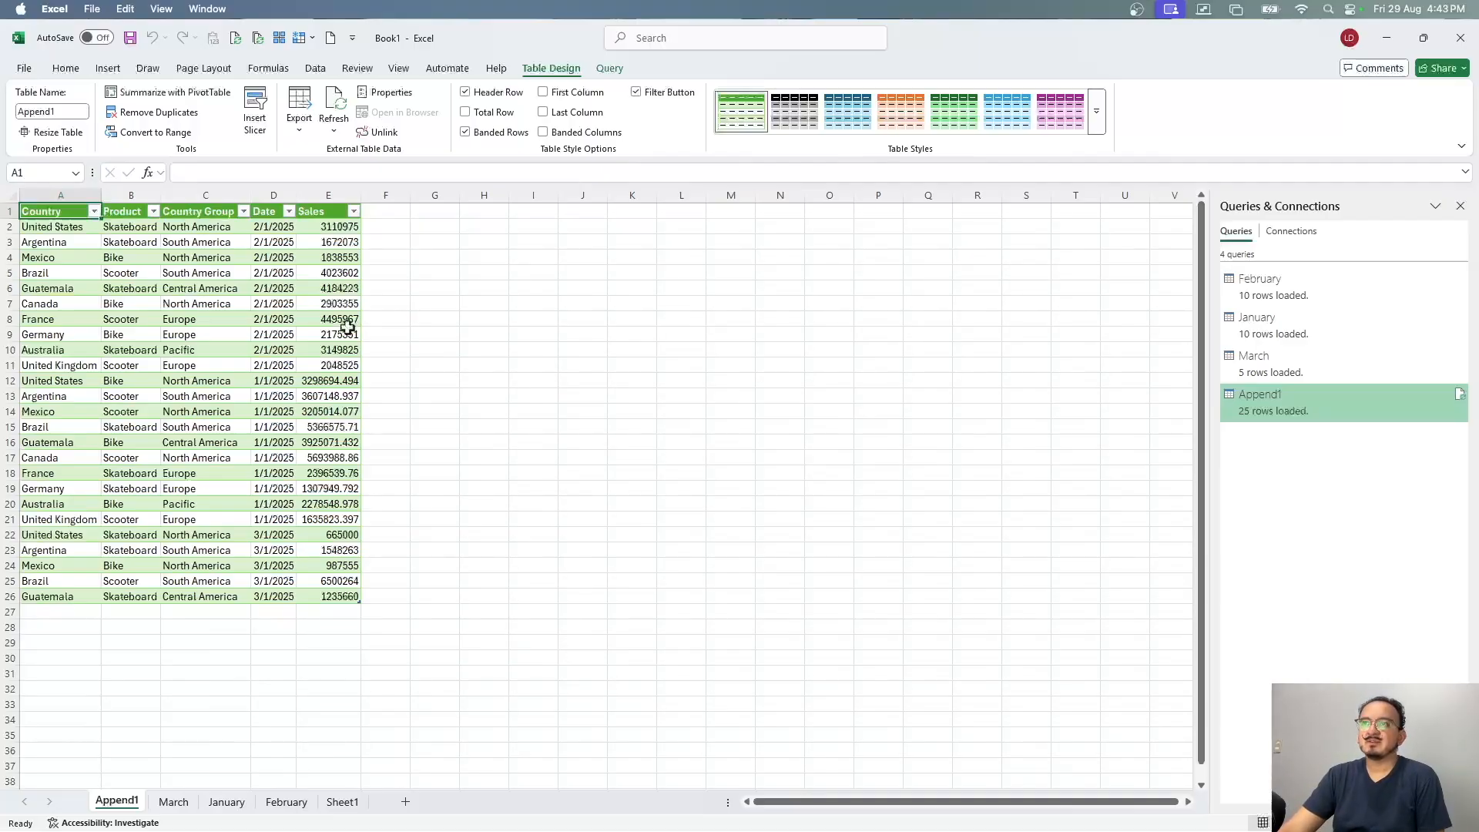
Step: Check which months the Date filter of the combined table lists, leaving the filter unchanged
click(281, 213)
click(289, 212)
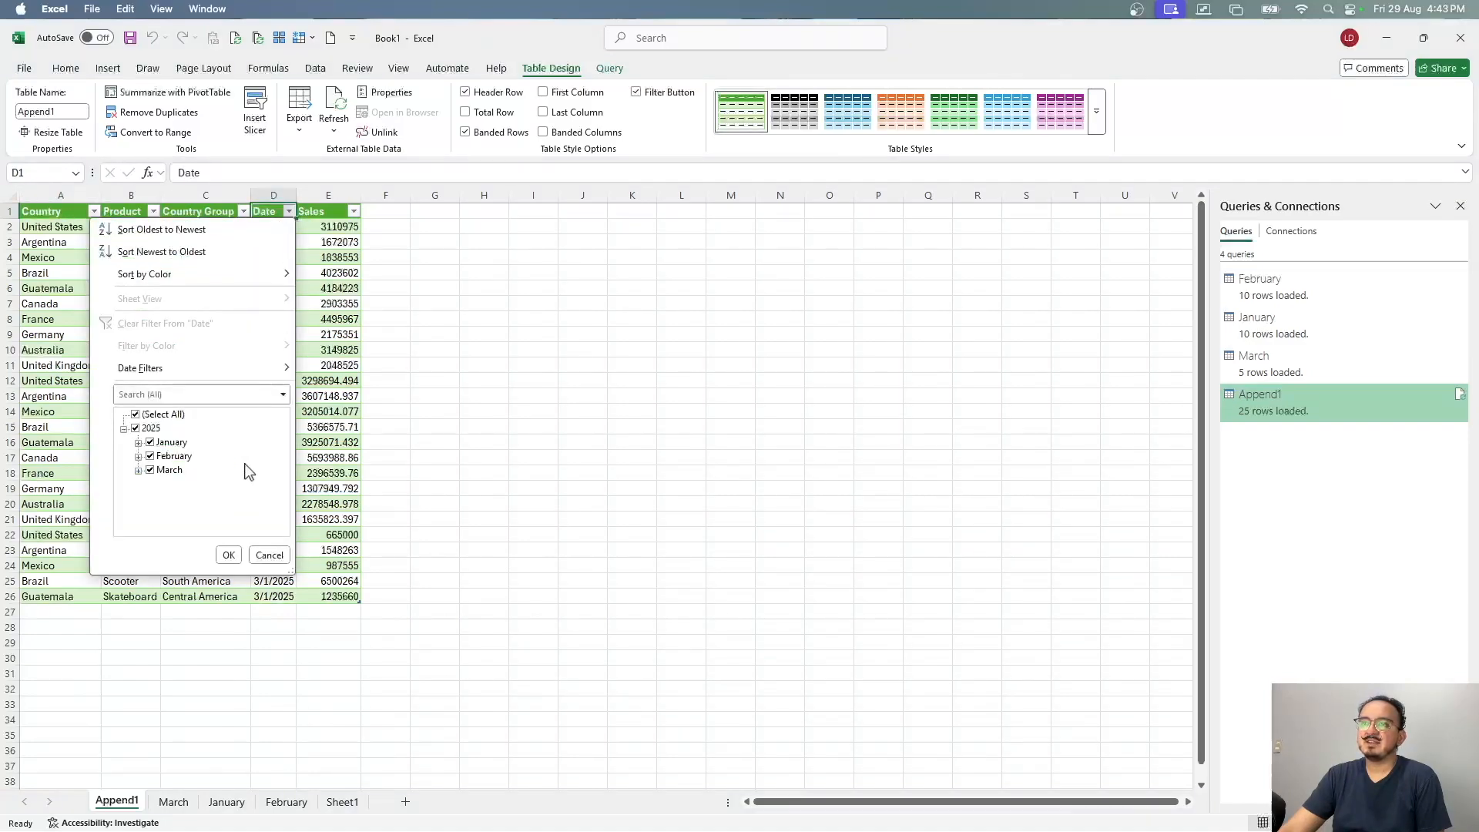
click(269, 556)
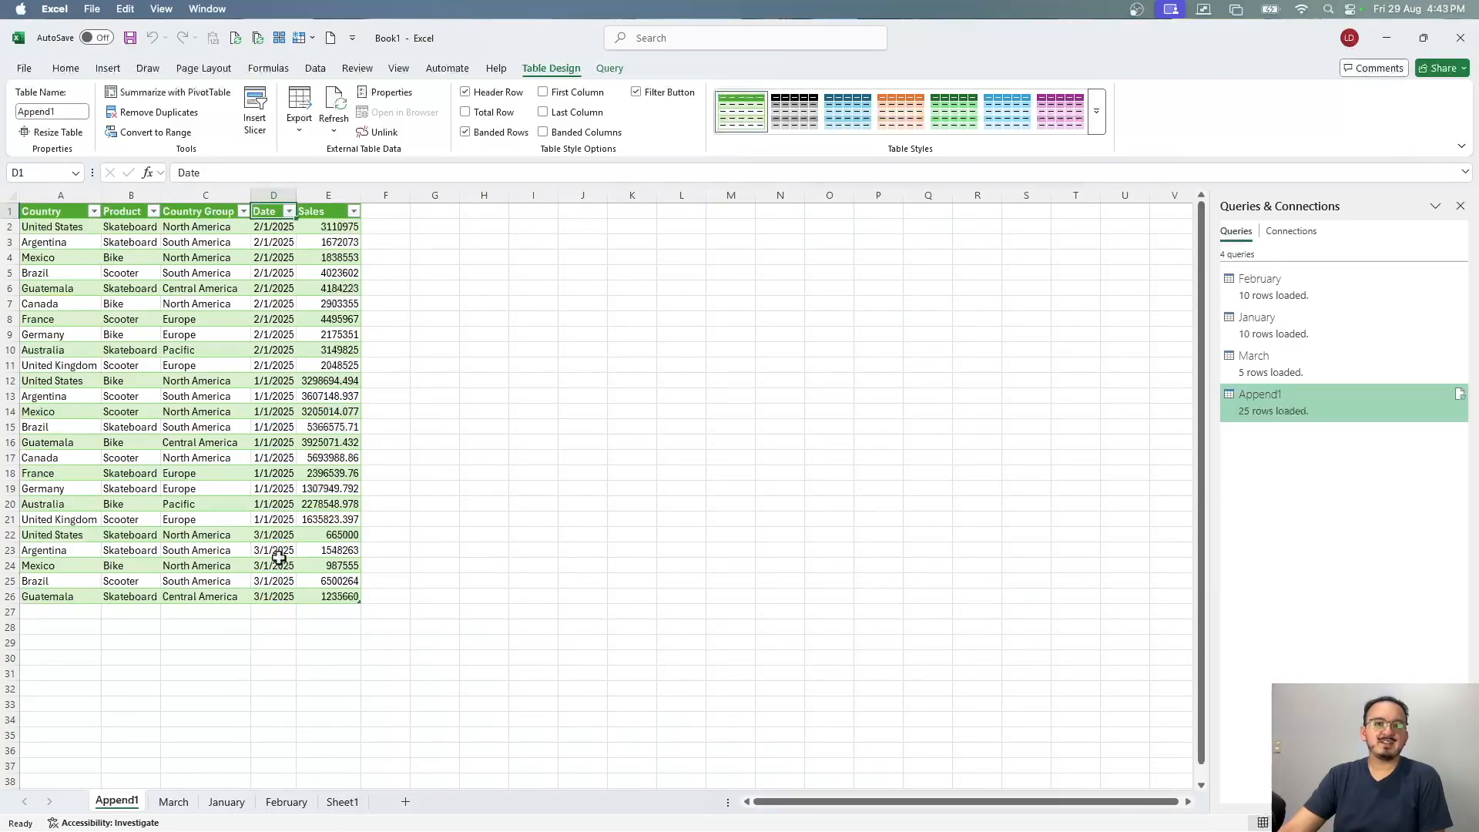